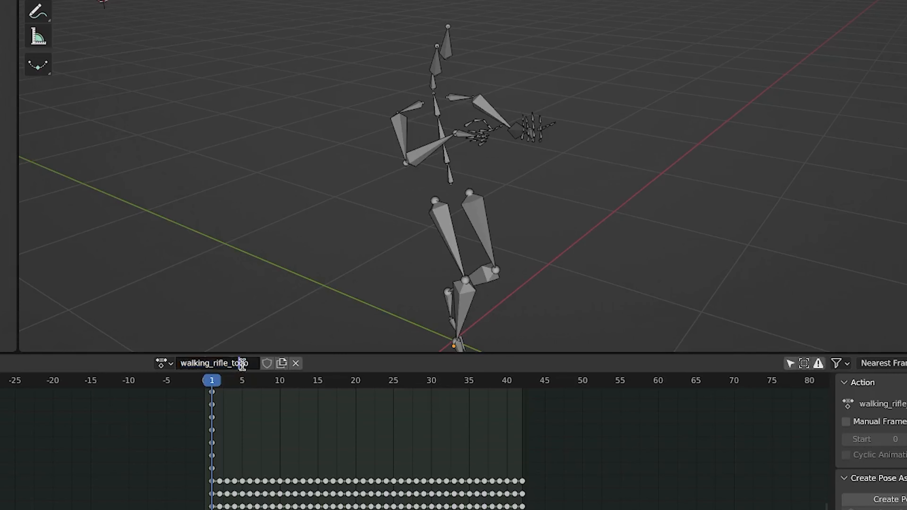
# - Rename the walking_rifle_todo action to walking_rifle_forward and protect it with a fake user
pyautogui.doubleClick(241, 365)
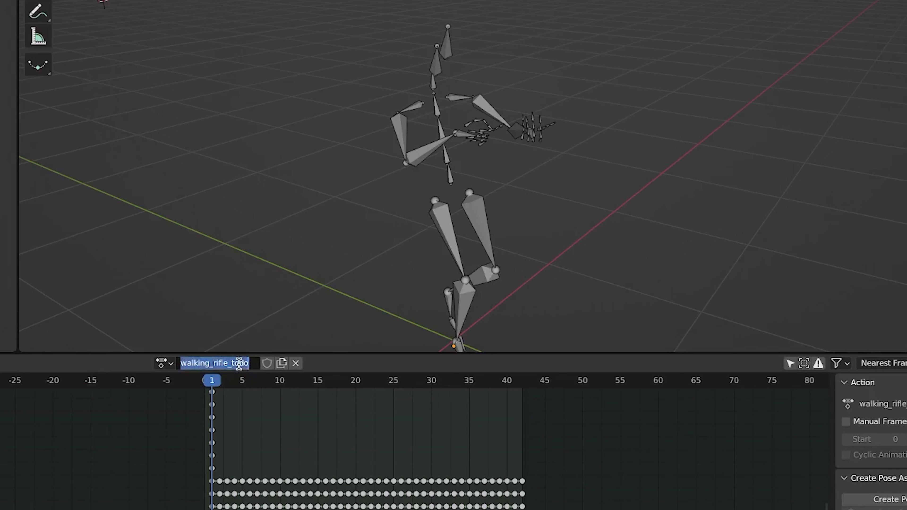
pyautogui.click(235, 364)
pyautogui.moveTo(233, 364); pyautogui.dragTo(254, 364)
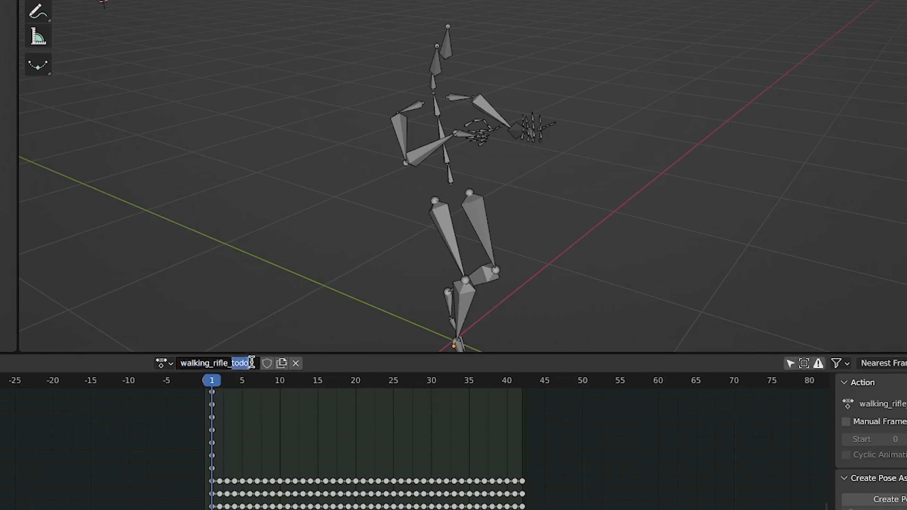
pyautogui.write('forward')
pyautogui.press('Return')
pyautogui.click(270, 363)
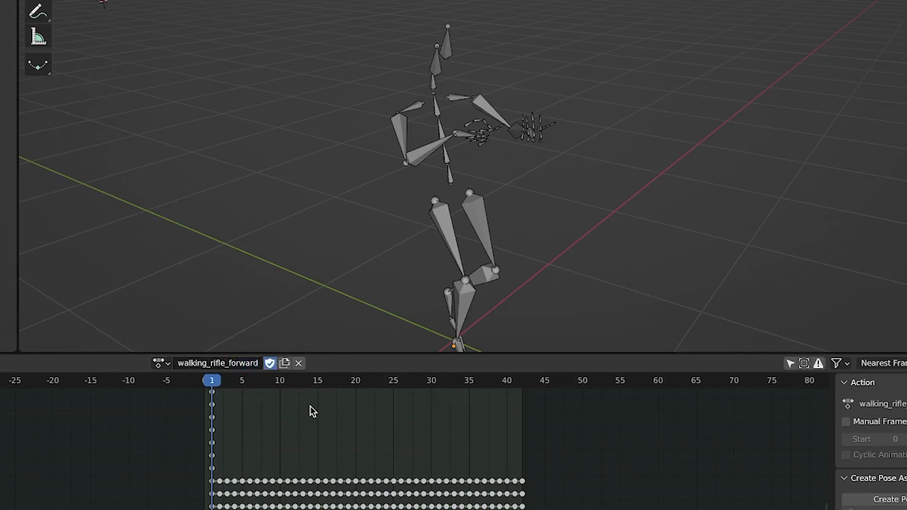
# - Duplicate the walking_rifle_forward action and insert "aim_" before "forward" in the copy's name
pyautogui.click(159, 363)
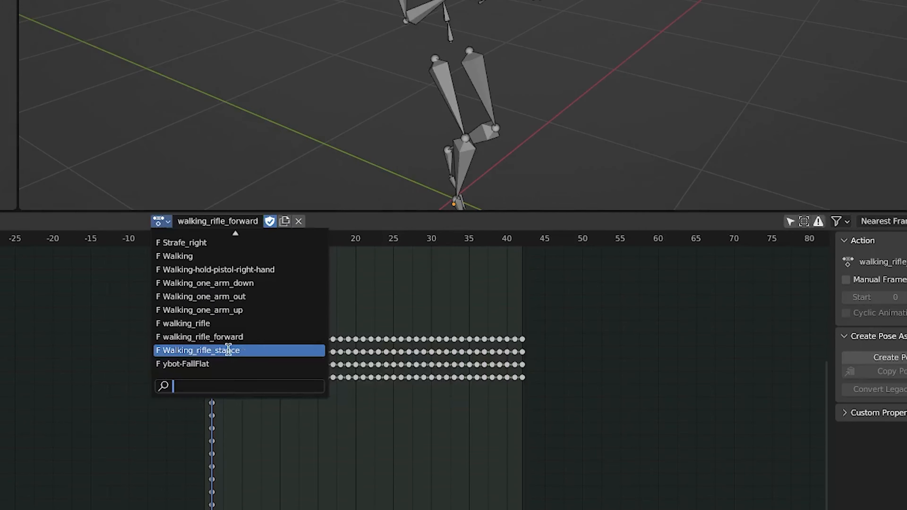
pyautogui.click(284, 221)
pyautogui.doubleClick(228, 221)
pyautogui.click(224, 221)
pyautogui.write('aim_')
pyautogui.press('Return')
# - Replace the ending of the copied action's name so it reads walking_rifle_aim_up, and protect it with a fake user
pyautogui.doubleClick(236, 221)
pyautogui.click(231, 222)
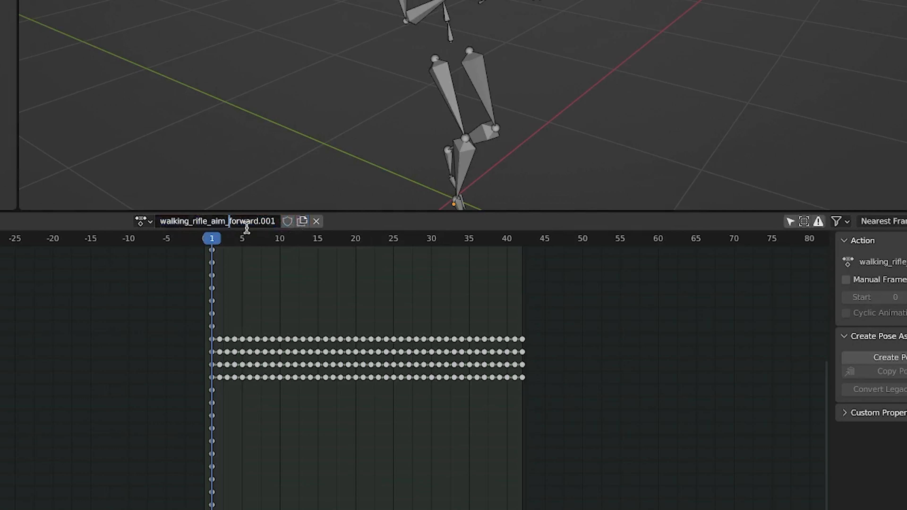
pyautogui.hotkey('shift', 'Right')
pyautogui.hotkey('shift', 'End')
pyautogui.write('up')
pyautogui.press('Return')
pyautogui.click(269, 221)
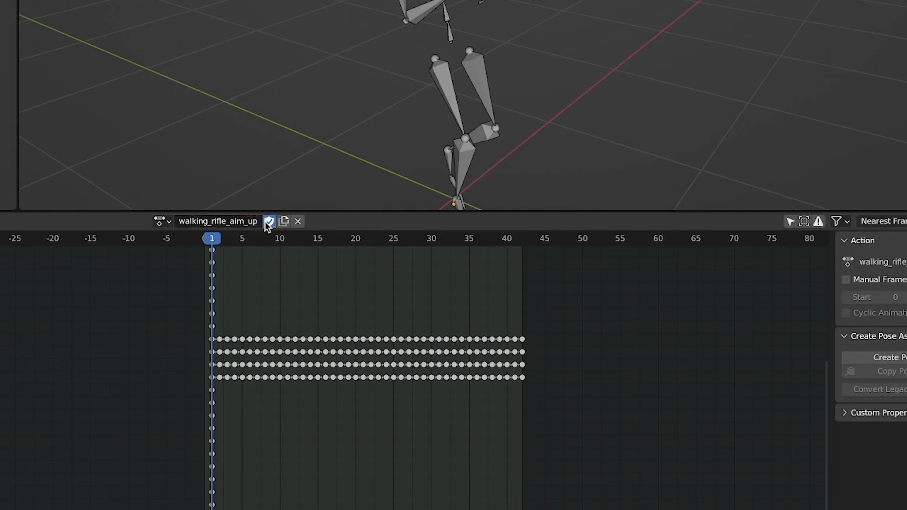
# - Rotate the left and right shoulder bones together so the arms point upward
pyautogui.click(586, 103)
pyautogui.keyDown('shift'); pyautogui.click(606, 99); pyautogui.keyUp('shift')
pyautogui.moveTo(594, 173); pyautogui.dragTo(634, 176, button='middle')
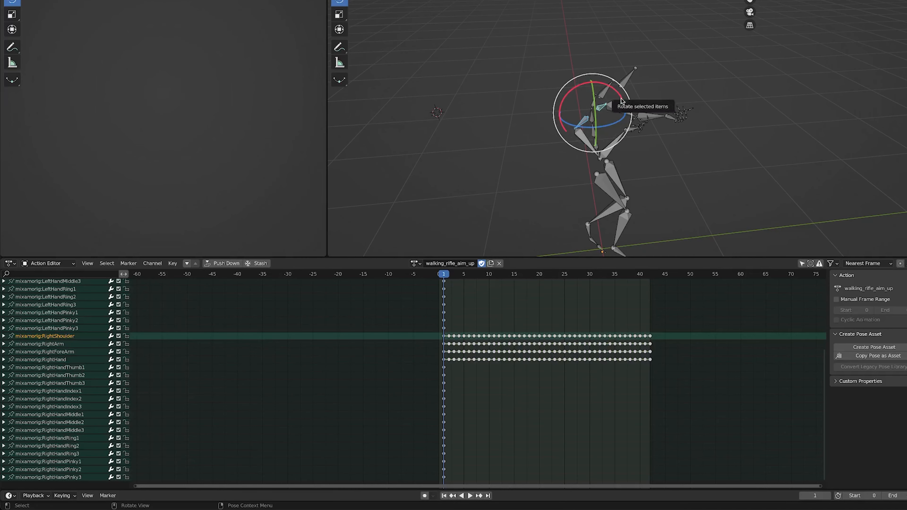
pyautogui.moveTo(620, 101); pyautogui.dragTo(588, 79)
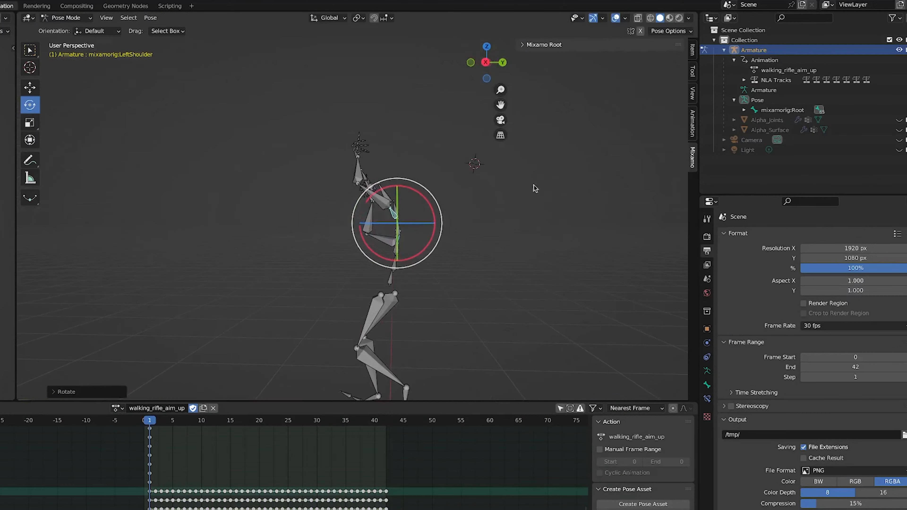
# - Tilt the neck bone back so the head looks up, and show the Alpha_Joints and Alpha_Surface meshes
pyautogui.click(394, 204)
pyautogui.moveTo(416, 179); pyautogui.dragTo(427, 193)
pyautogui.moveTo(322, 229); pyautogui.dragTo(557, 265, button='middle')
pyautogui.moveTo(900, 120); pyautogui.dragTo(900, 130)
pyautogui.moveTo(454, 257); pyautogui.dragTo(196, 260, button='middle')
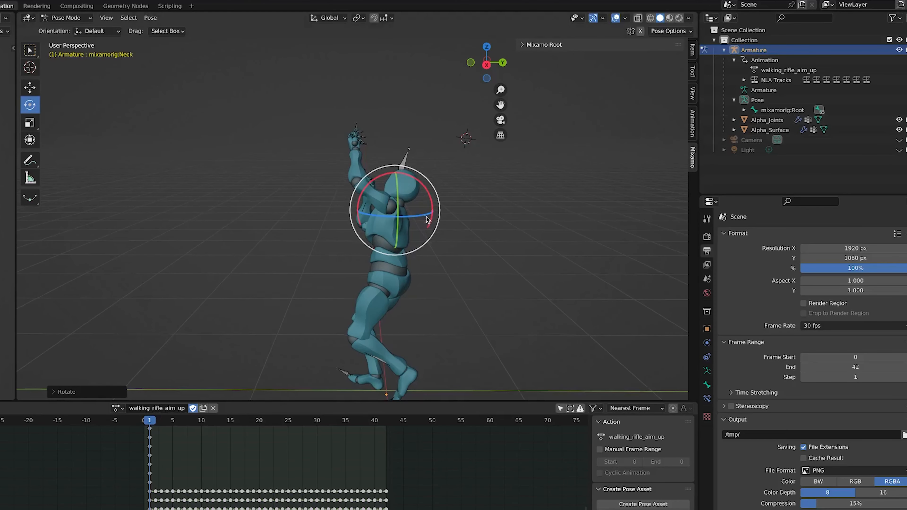
# - Try further rotations of the neck bone and undo them
pyautogui.moveTo(431, 198); pyautogui.dragTo(454, 229)
pyautogui.moveTo(454, 229); pyautogui.dragTo(398, 226, button='middle')
pyautogui.scroll(3, 397, 226)
pyautogui.hotkey('ctrl', 'z')
pyautogui.moveTo(407, 229); pyautogui.dragTo(414, 197)
pyautogui.hotkey('ctrl', 'z')
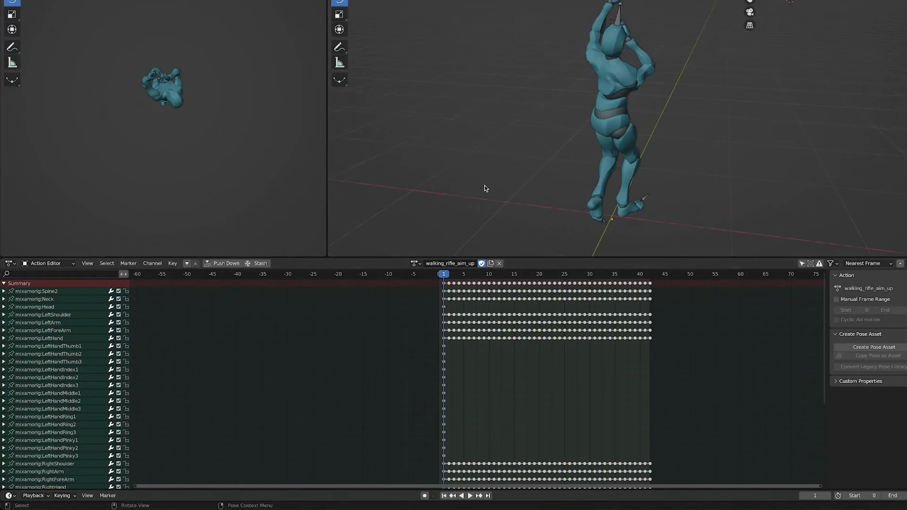
# - Enlarge the Action Editor and try to keyframe the raised-arm pose at frame 1
pyautogui.scroll(-4, 485, 187)
pyautogui.scroll(-3, 362, 364)
pyautogui.moveTo(414, 257); pyautogui.dragTo(415, 199)
pyautogui.scroll(3, 477, 304)
pyautogui.press('i')
pyautogui.moveTo(451, 217)
pyautogui.mouseDown()
pyautogui.moveTo(543, 218)
pyautogui.moveTo(447, 219)
pyautogui.mouseUp()
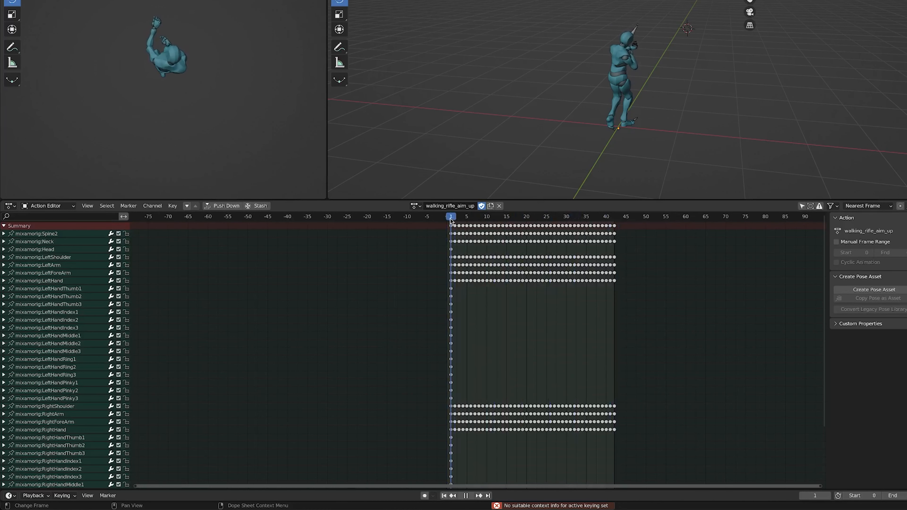
pyautogui.press('Right')
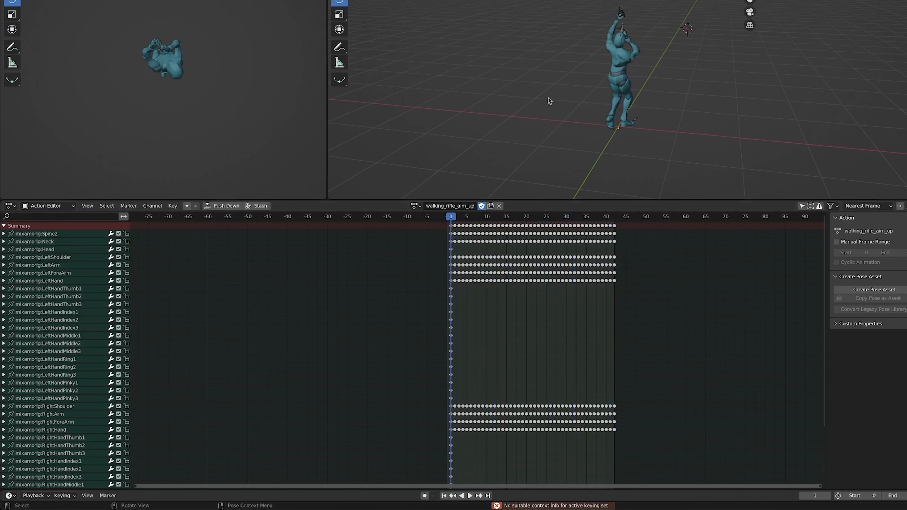
# - Select all bones of the armature in the raised-arm pose
pyautogui.press('a')
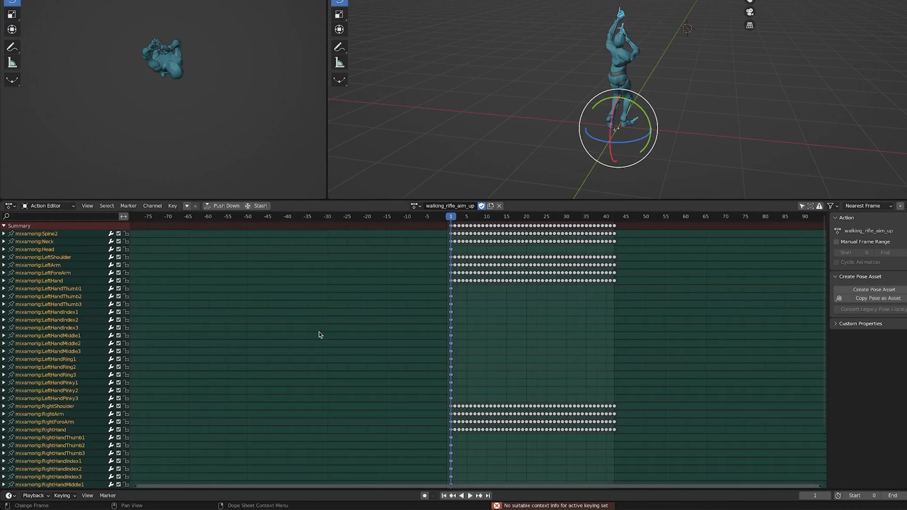
pyautogui.scroll(-5, 323, 342)
pyautogui.scroll(3, 393, 340)
pyautogui.scroll(-3, 429, 358)
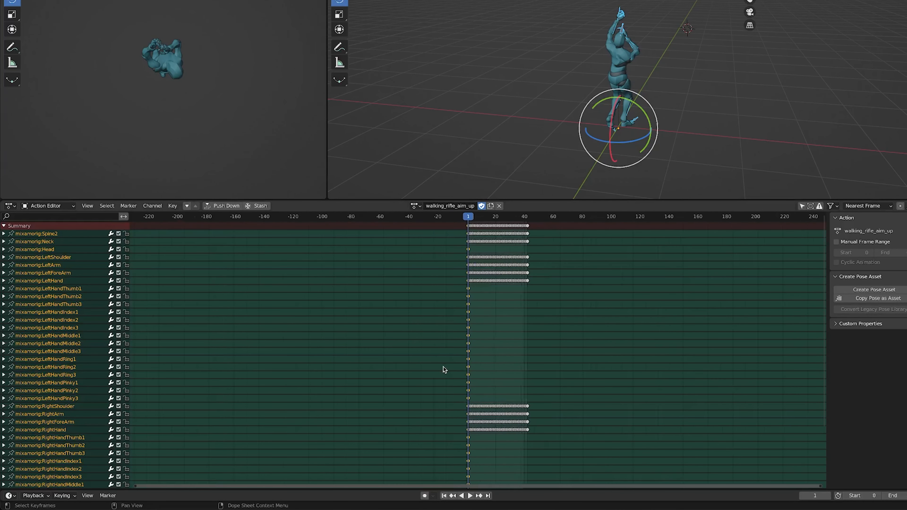
pyautogui.keyDown('shift'); pyautogui.scroll(-4, 443, 367); pyautogui.keyUp('shift')
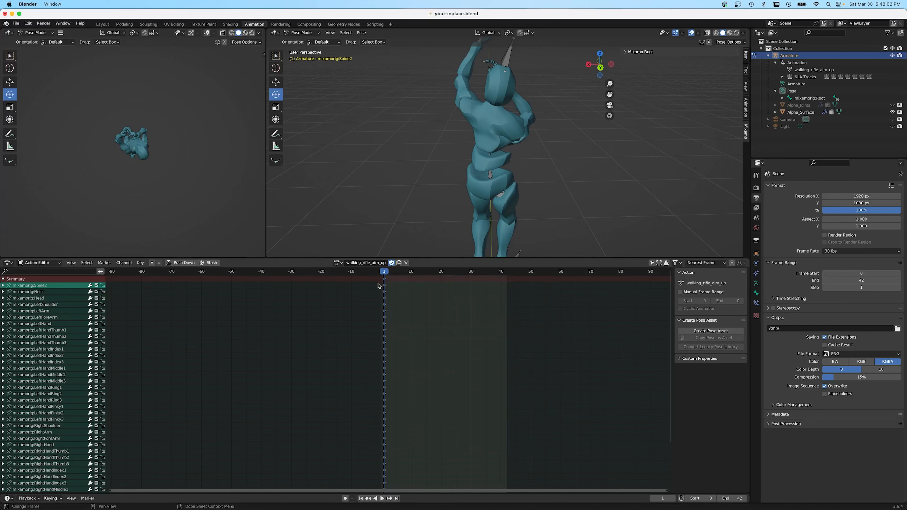
# - Paste the frame 1 keyframes of all bone channels at frame 32 and play the animation back
pyautogui.click(390, 283)
pyautogui.moveTo(384, 274); pyautogui.dragTo(479, 280)
pyautogui.press('i')
pyautogui.press('space')
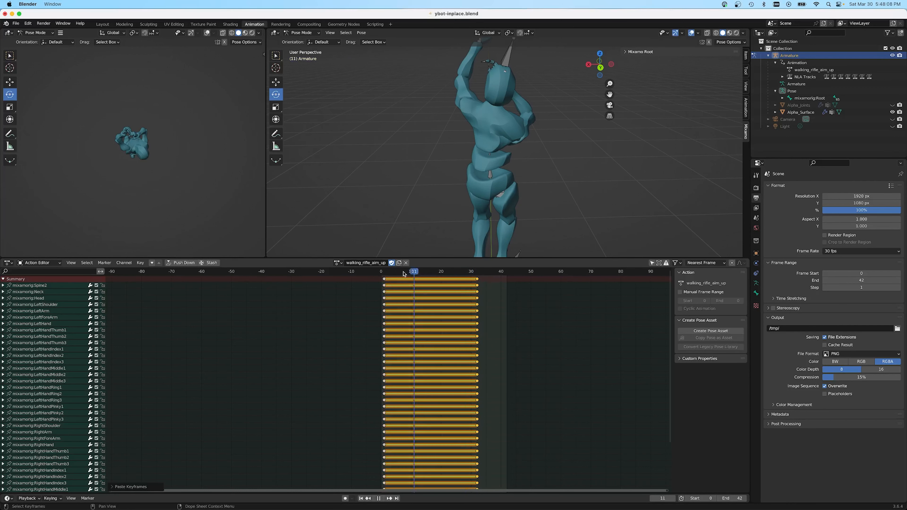
pyautogui.press('Escape')
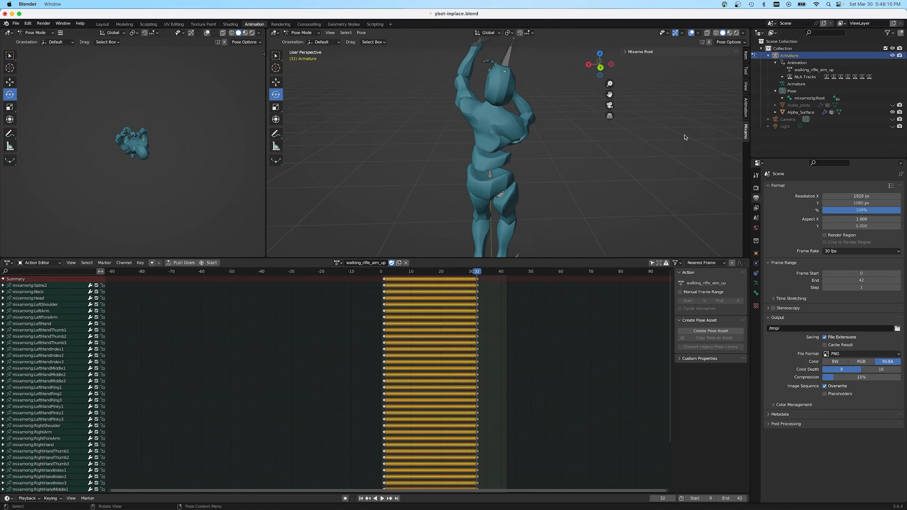
# - Show the Alpha_Joints mesh again and save the Blender file
pyautogui.click(893, 105)
pyautogui.moveTo(557, 154); pyautogui.dragTo(411, 157, button='middle')
pyautogui.scroll(-4, 500, 157)
pyautogui.press('super+s')
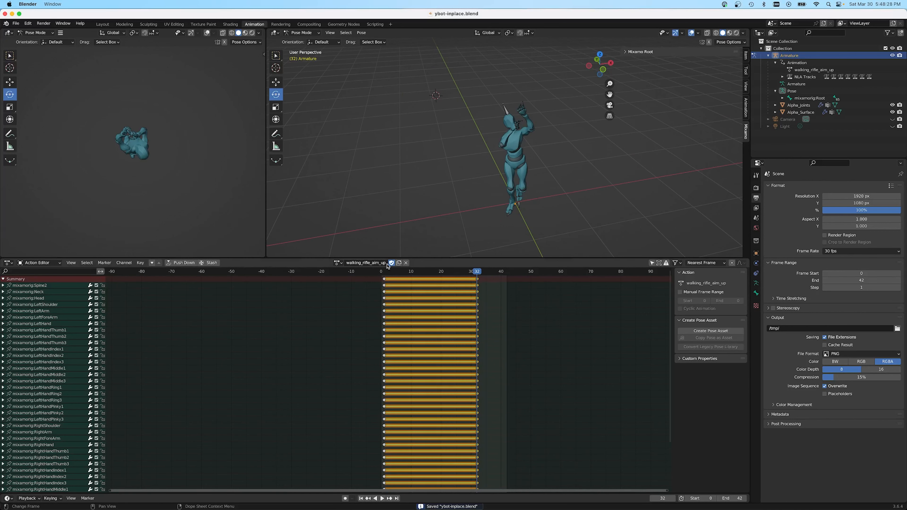
# - Switch to the walking_rifle_aim_down action and select the left and right shoulder bones
pyautogui.click(338, 262)
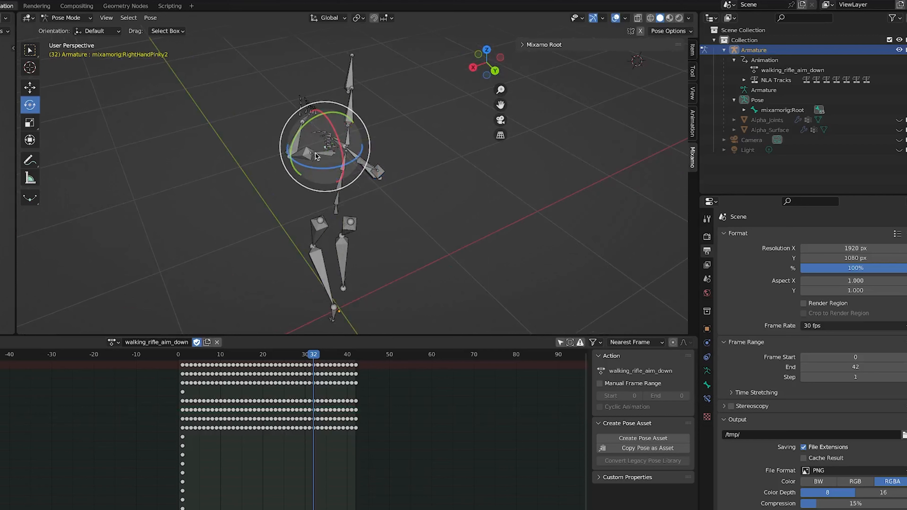
pyautogui.click(315, 153)
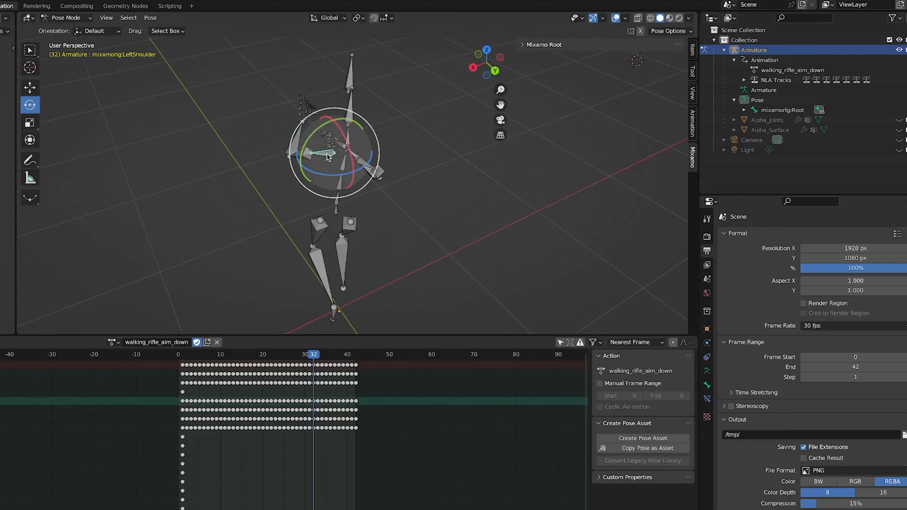
pyautogui.keyDown('shift'); pyautogui.click(360, 163); pyautogui.keyUp('shift')
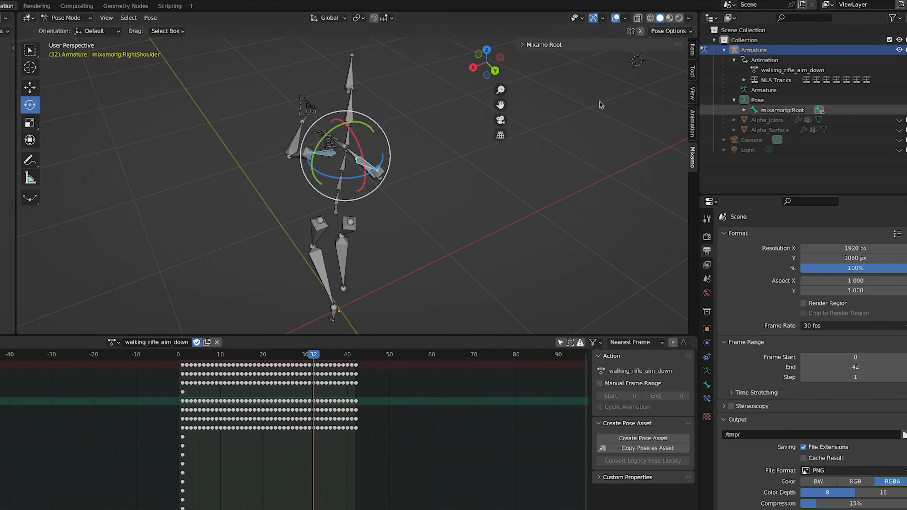
pyautogui.moveTo(452, 211); pyautogui.dragTo(389, 181, button='middle')
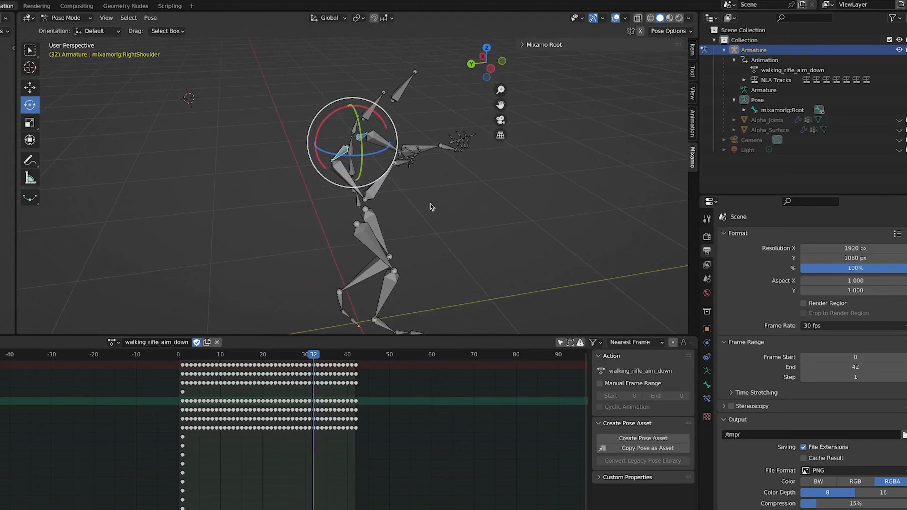
# - Show the Alpha_Joints and Alpha_Surface meshes and rotate both shoulder bones so the arms point downward
pyautogui.click(900, 120)
pyautogui.click(899, 130)
pyautogui.moveTo(386, 122); pyautogui.dragTo(395, 150)
pyautogui.moveTo(463, 235); pyautogui.dragTo(339, 225, button='middle')
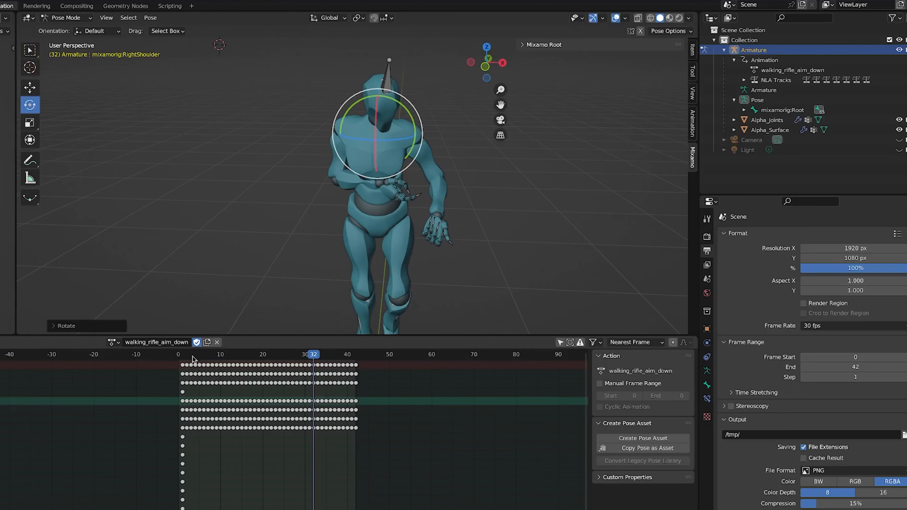
# - Go to frame 1, hide the two Alpha meshes and rotate the selected shoulder bones so the arms point downward
pyautogui.moveTo(183, 357)
pyautogui.mouseDown()
pyautogui.moveTo(291, 364)
pyautogui.moveTo(154, 361)
pyautogui.moveTo(183, 358)
pyautogui.mouseUp()
pyautogui.press('space')
pyautogui.press('Escape')
pyautogui.moveTo(339, 229); pyautogui.dragTo(396, 229, button='middle')
pyautogui.click(899, 120)
pyautogui.click(899, 130)
pyautogui.moveTo(399, 124); pyautogui.dragTo(400, 131)
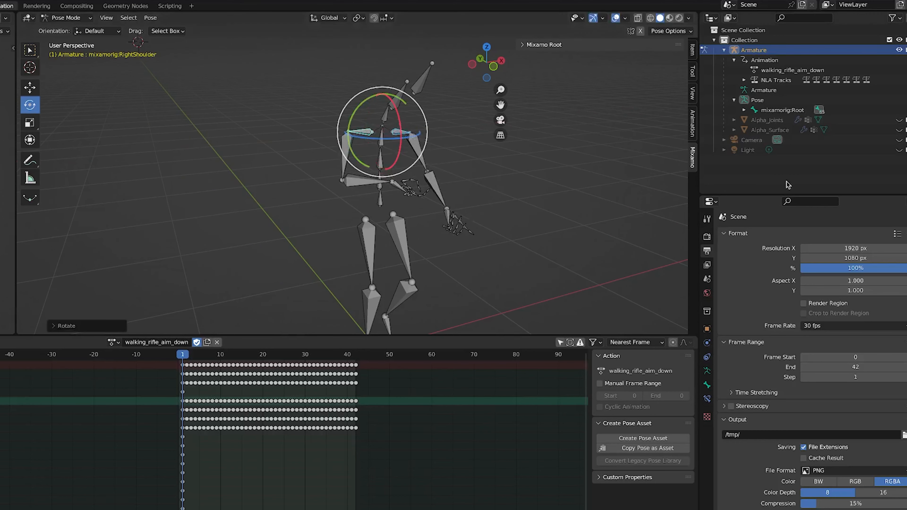
# - Check the lowered pose with the Alpha meshes shown, then insert an Available keyframe at frame 1
pyautogui.click(900, 120)
pyautogui.click(899, 130)
pyautogui.moveTo(507, 229); pyautogui.dragTo(529, 227, button='middle')
pyautogui.click(899, 120)
pyautogui.click(899, 131)
pyautogui.press('i')
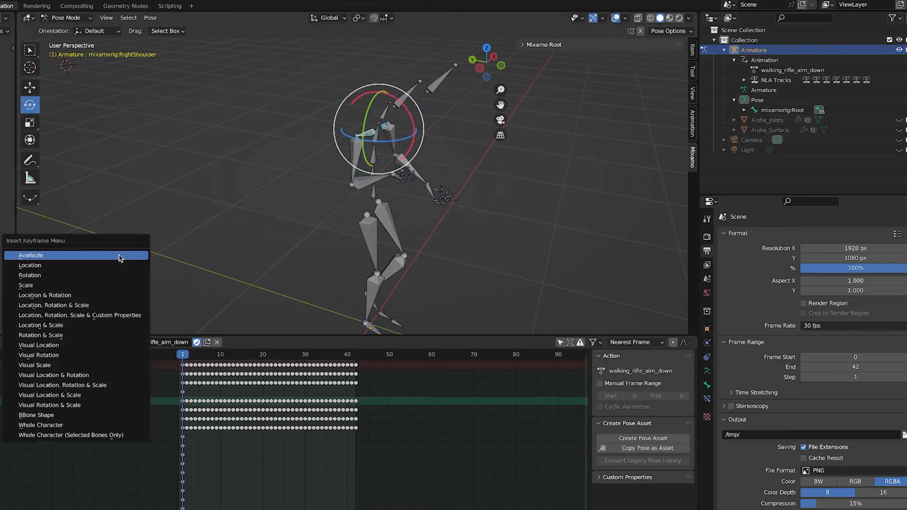
pyautogui.click(116, 255)
pyautogui.moveTo(382, 245); pyautogui.dragTo(458, 273, button='middle')
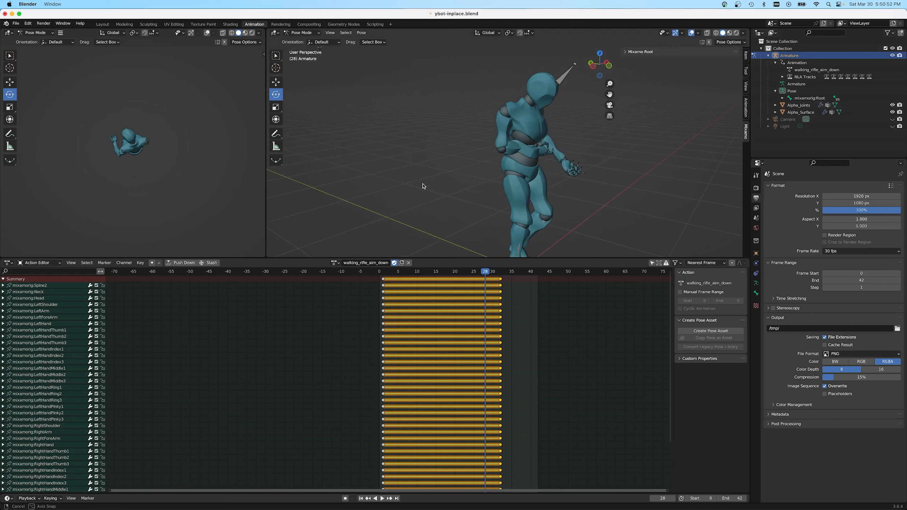
# - Export the character as glTF Binary named ybot-inplace-12.glb in the y-bot-low-poly folder
pyautogui.moveTo(423, 187); pyautogui.dragTo(529, 136, button='middle')
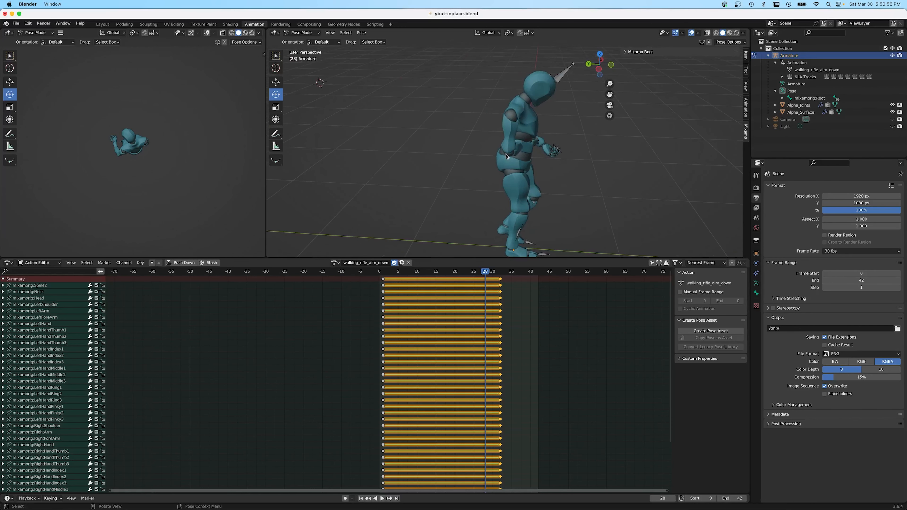
pyautogui.click(16, 23)
pyautogui.click(214, 194)
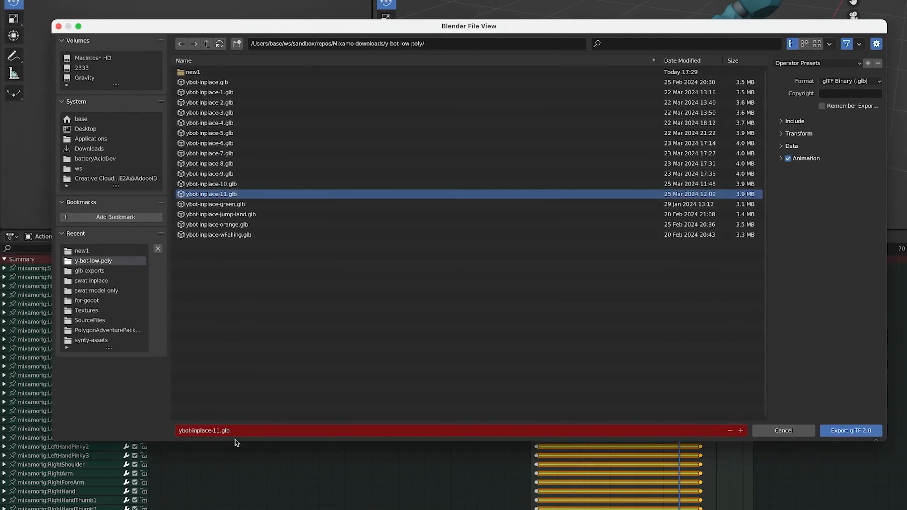
pyautogui.click(217, 432)
pyautogui.click(217, 432)
pyautogui.press('Delete')
pyautogui.write('2')
pyautogui.click(853, 432)
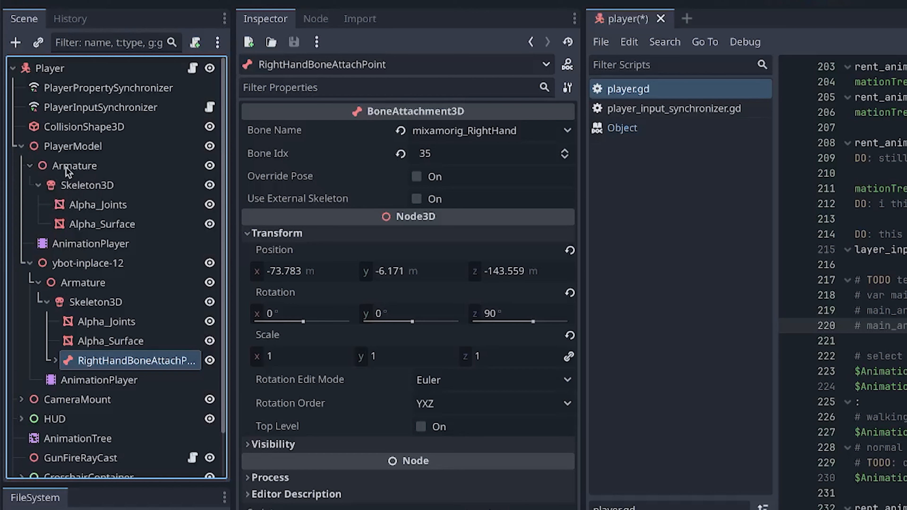
# - In Godot, delete the old Armature, its children and the old AnimationPlayer from PlayerModel
pyautogui.click(67, 166)
pyautogui.keyDown('shift'); pyautogui.click(72, 246); pyautogui.keyUp('shift')
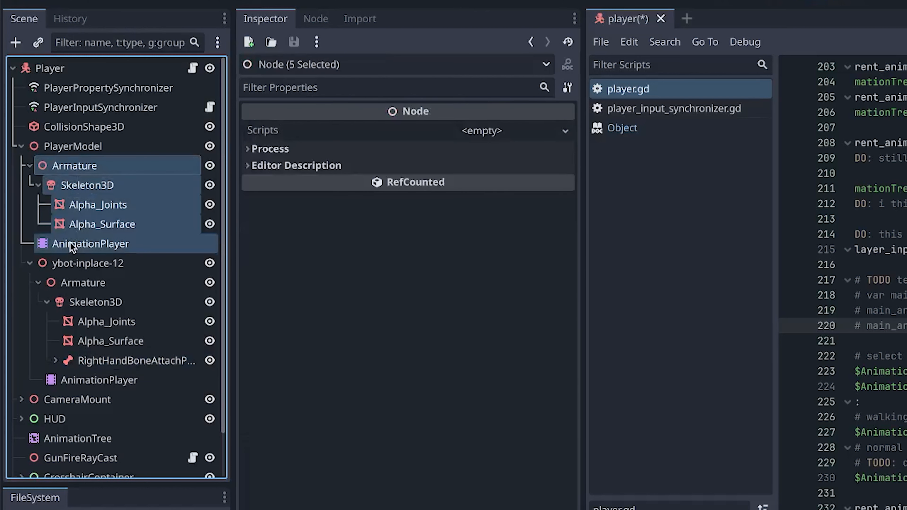
pyautogui.press('Delete')
pyautogui.press('Return')
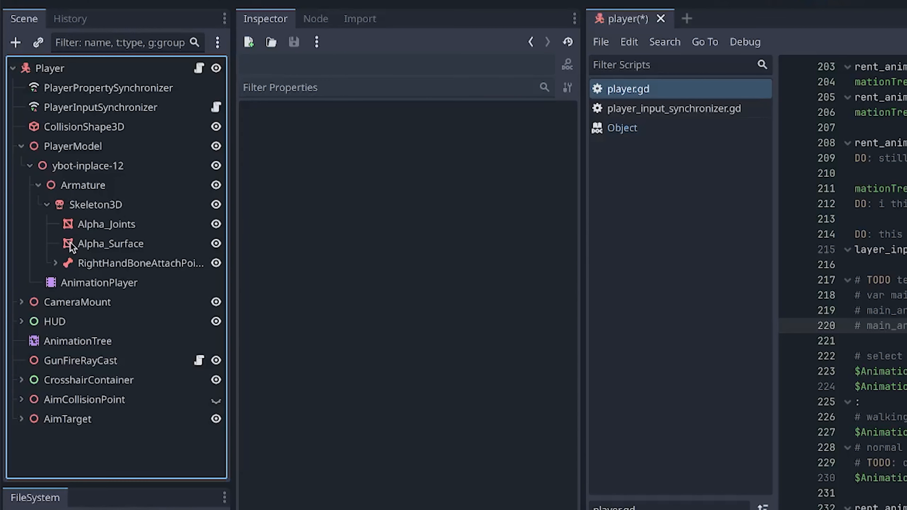
# - Move the Armature and AnimationPlayer of ybot-inplace-12 directly under PlayerModel
pyautogui.click(67, 184)
pyautogui.keyDown('shift'); pyautogui.click(78, 283); pyautogui.keyUp('shift')
pyautogui.moveTo(76, 266); pyautogui.dragTo(71, 147)
# - Delete the emptied ybot-inplace-12 node and save the player scene
pyautogui.click(71, 167)
pyautogui.press('Delete')
pyautogui.press('Return')
pyautogui.click(70, 170)
pyautogui.click(71, 208)
pyautogui.hotkey('ctrl', 's')
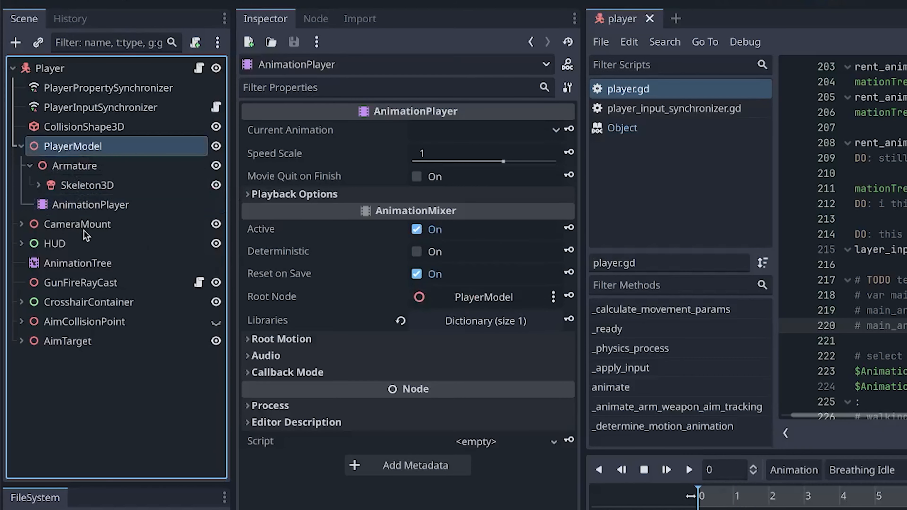
# - Assign PlayerModel's AnimationPlayer as the AnimationTree's Anim Player and save the scene
pyautogui.click(72, 265)
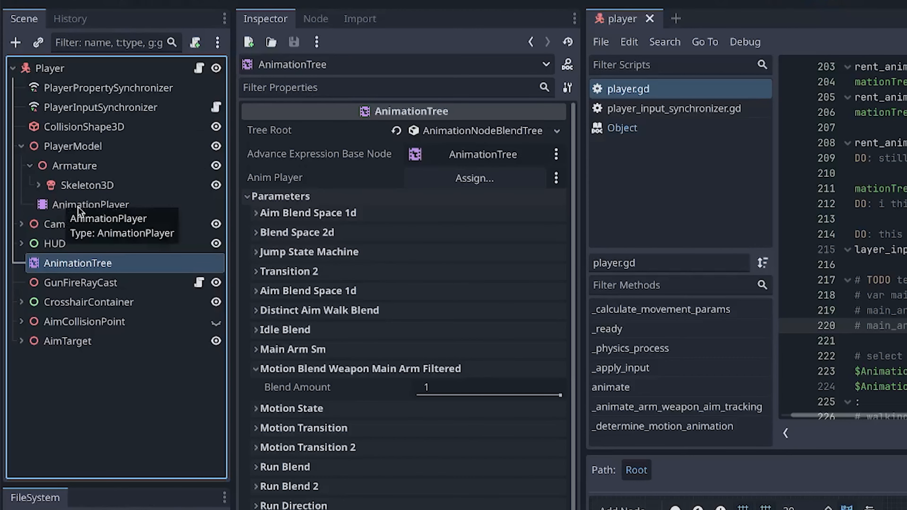
pyautogui.moveTo(78, 206); pyautogui.dragTo(483, 175)
pyautogui.hotkey('ctrl', 's')
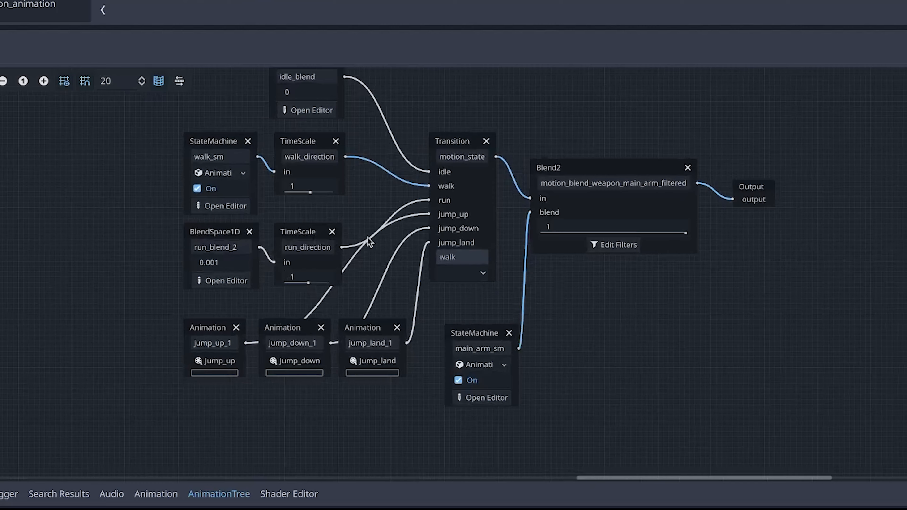
# - Open the walking_rifle blend space inside walk_sm and start adding an animation point at value 0
pyautogui.click(214, 205)
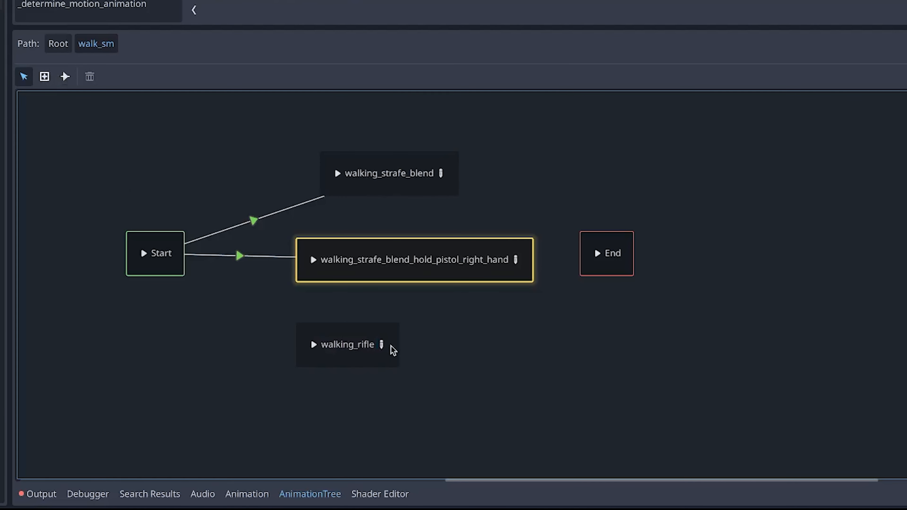
pyautogui.click(381, 344)
pyautogui.click(24, 77)
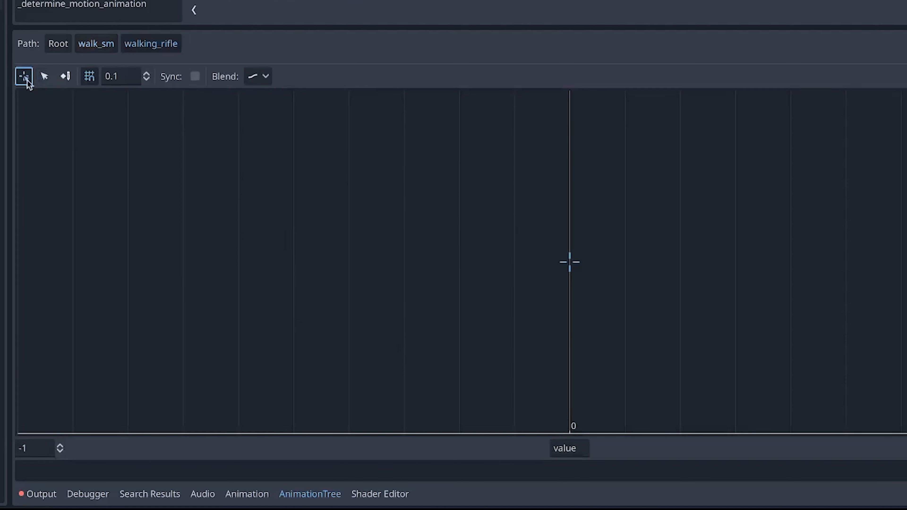
pyautogui.click(59, 164)
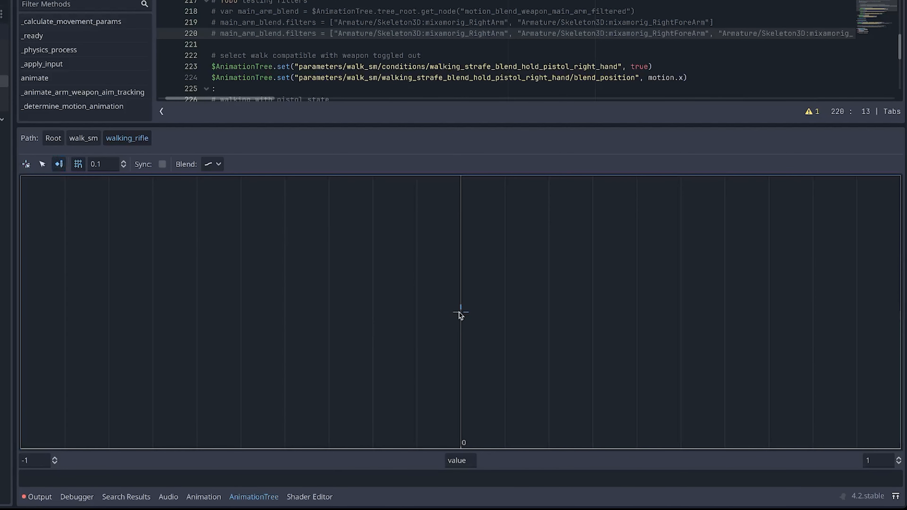
pyautogui.click(461, 313)
pyautogui.moveTo(507, 322)
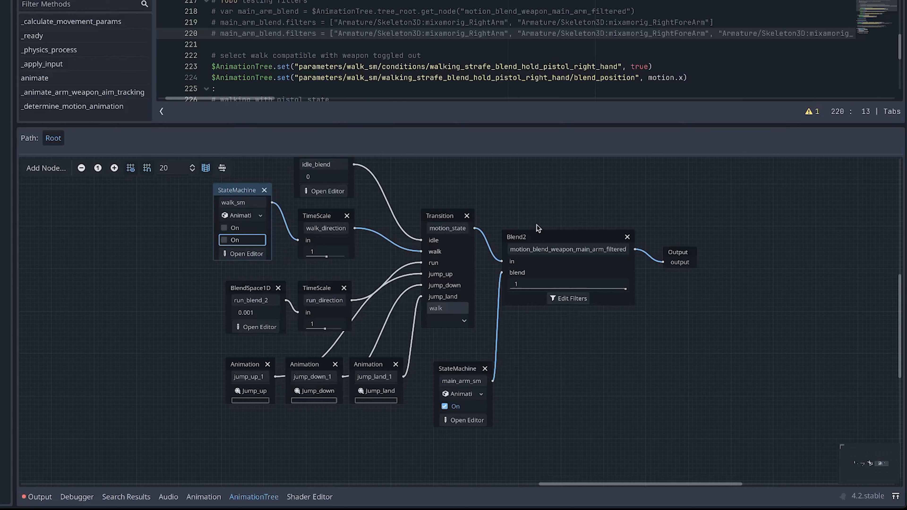
# - Spread out the motion_blend_weapon_main_arm_filtered, main_arm_sm and Output nodes to make room beside the motion_state Transition node
pyautogui.click(550, 240)
pyautogui.moveTo(549, 240); pyautogui.dragTo(579, 316)
pyautogui.moveTo(691, 253); pyautogui.dragTo(711, 259)
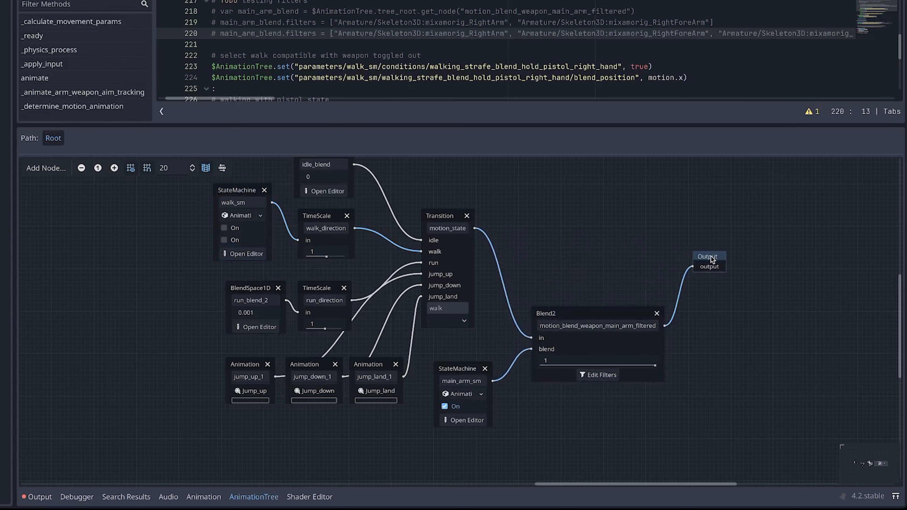
pyautogui.moveTo(461, 369); pyautogui.dragTo(482, 378)
pyautogui.moveTo(582, 315); pyautogui.dragTo(585, 354)
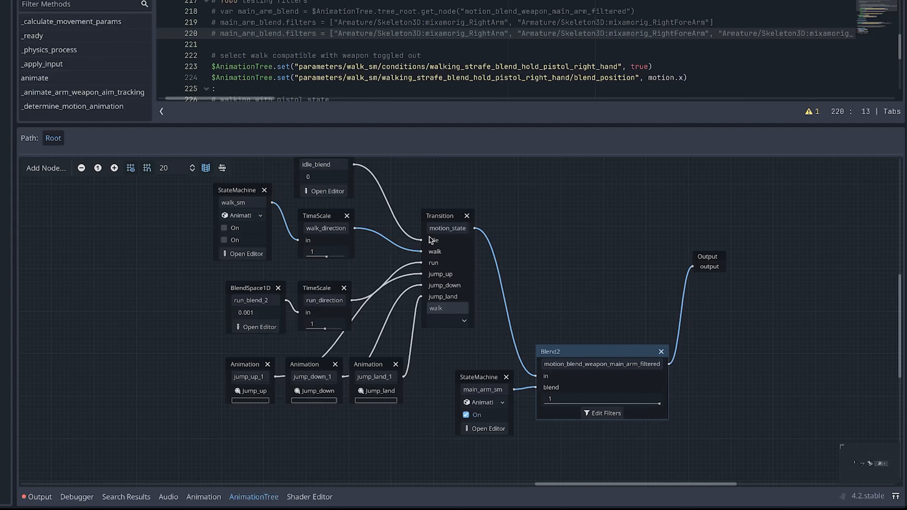
pyautogui.moveTo(554, 237); pyautogui.dragTo(535, 250, button='middle')
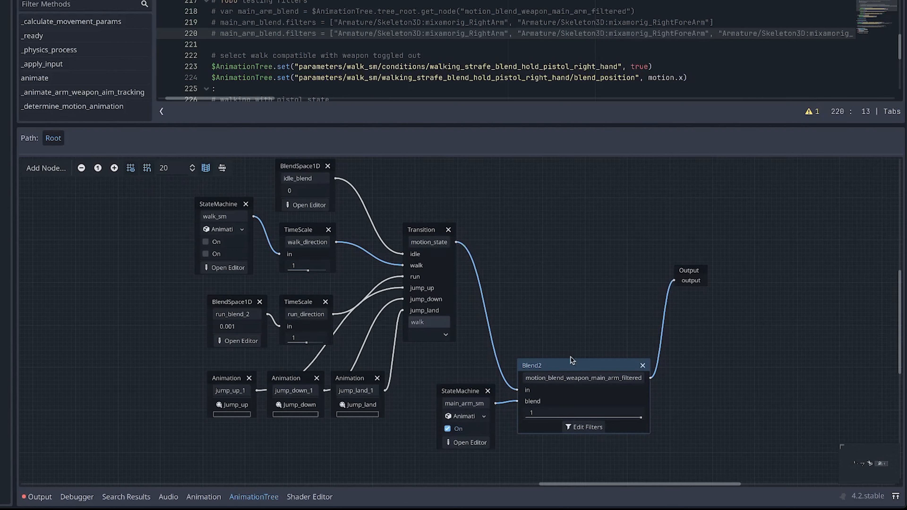
# - Add a Blend2 node in the free space of the root blend tree and rename it motion_rifle_blend
pyautogui.rightClick(521, 200)
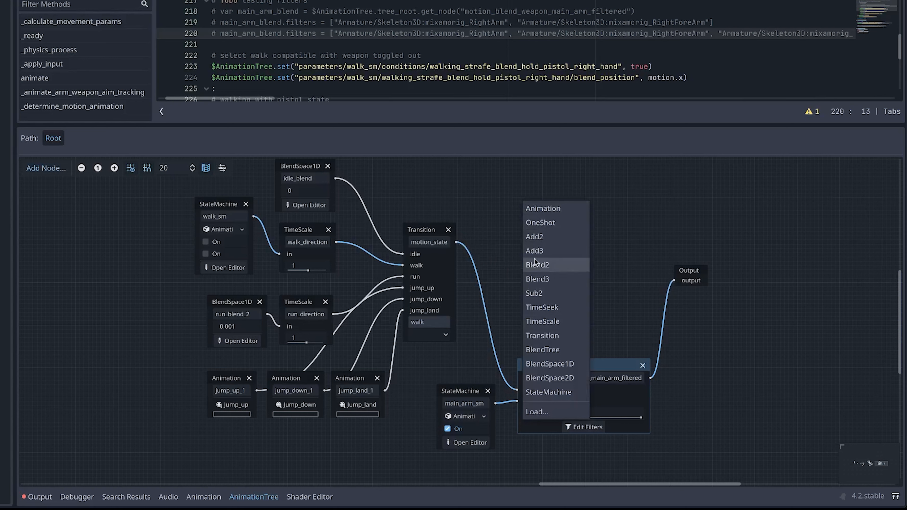
pyautogui.click(546, 270)
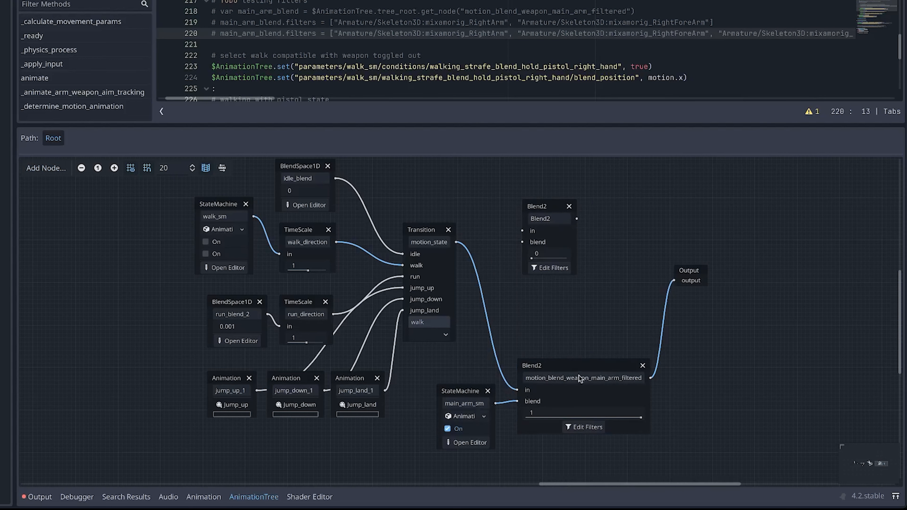
pyautogui.doubleClick(540, 219)
pyautogui.write('motion_rifle_blend')
pyautogui.press('Return')
pyautogui.moveTo(540, 206); pyautogui.dragTo(560, 214)
# - Enable filtering on motion_rifle_blend and include the mixamorig Head, Neck and Spine2 tracks
pyautogui.click(577, 274)
pyautogui.click(308, 105)
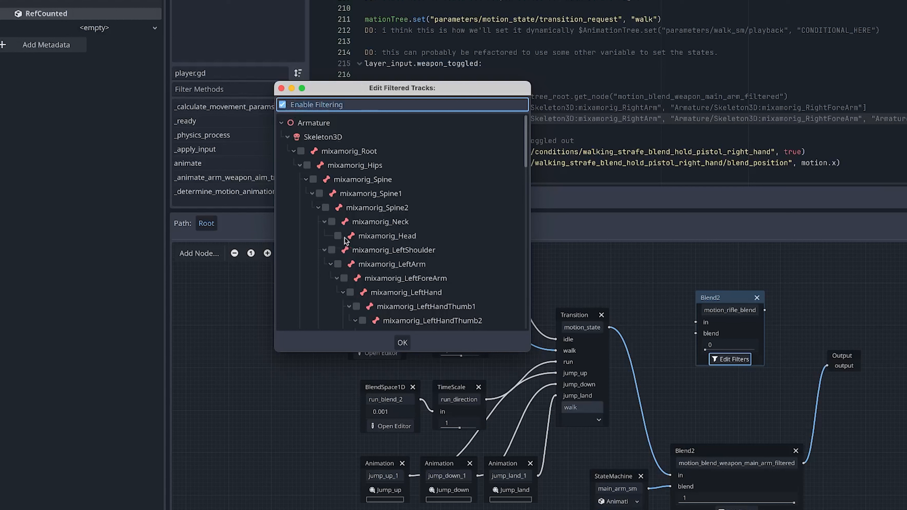
pyautogui.click(338, 236)
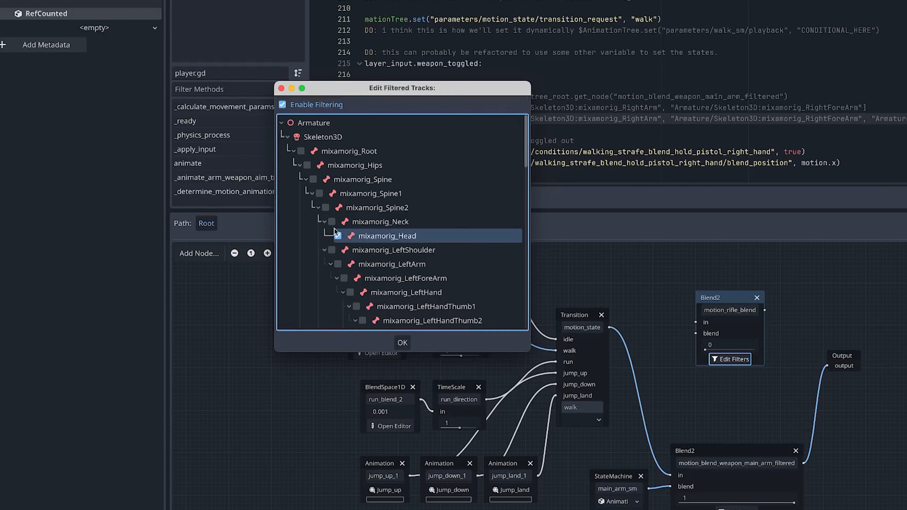
pyautogui.click(332, 222)
pyautogui.click(326, 207)
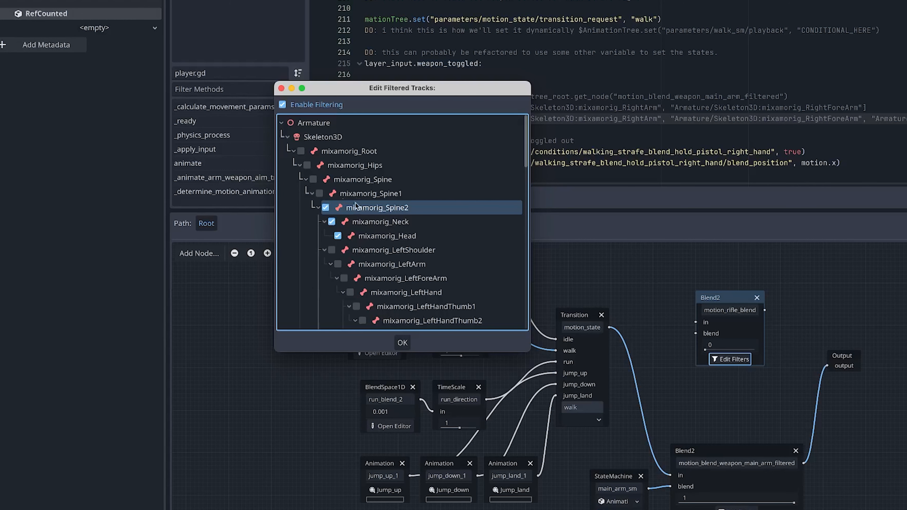
# - Include the left shoulder, arm, forearm, hand, thumb and index finger tracks in the motion_rifle_blend filter
pyautogui.scroll(-1, 355, 247)
pyautogui.click(332, 216)
pyautogui.scroll(-3, 373, 311)
pyautogui.click(356, 247)
pyautogui.click(362, 261)
pyautogui.click(368, 276)
pyautogui.click(375, 290)
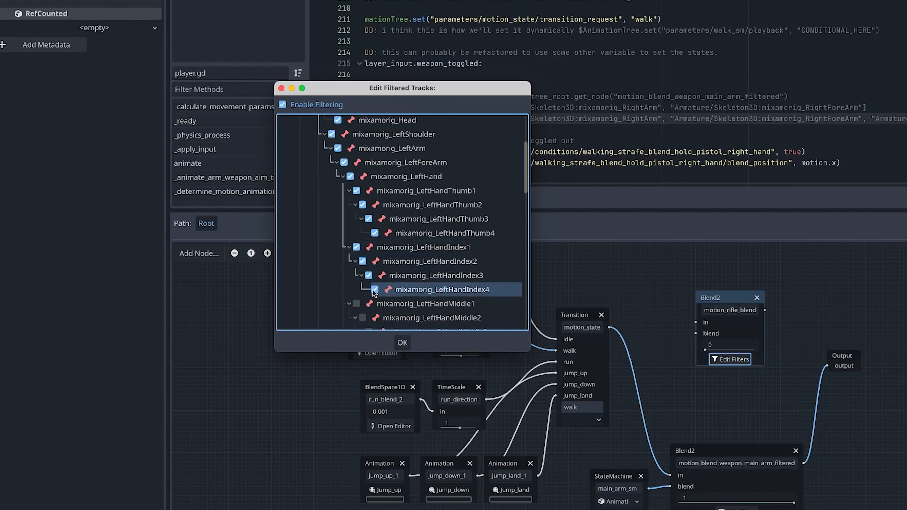
# - Include all left-hand middle, ring and pinky finger tracks in the motion_rifle_blend filter
pyautogui.click(356, 304)
pyautogui.scroll(-5, 359, 250)
pyautogui.click(362, 168)
pyautogui.click(369, 182)
pyautogui.click(375, 196)
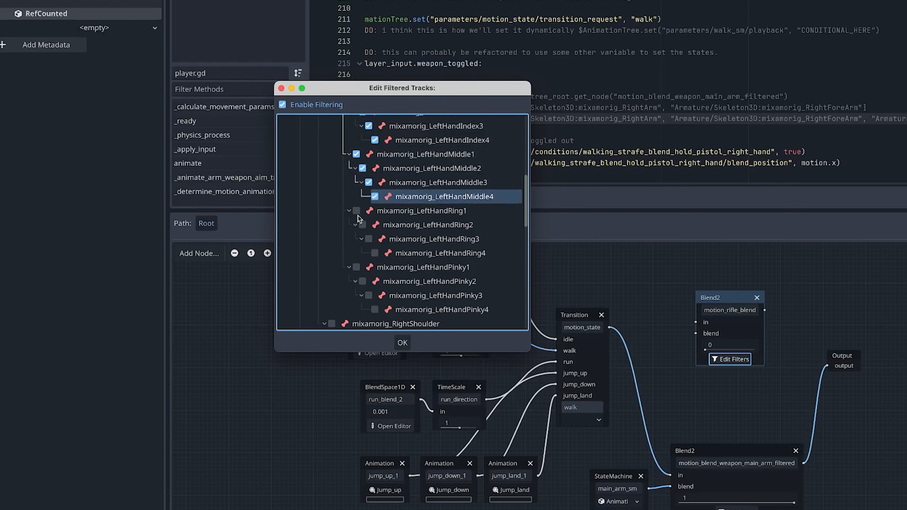
pyautogui.click(356, 211)
pyautogui.click(362, 224)
pyautogui.click(368, 239)
pyautogui.click(375, 253)
pyautogui.click(356, 268)
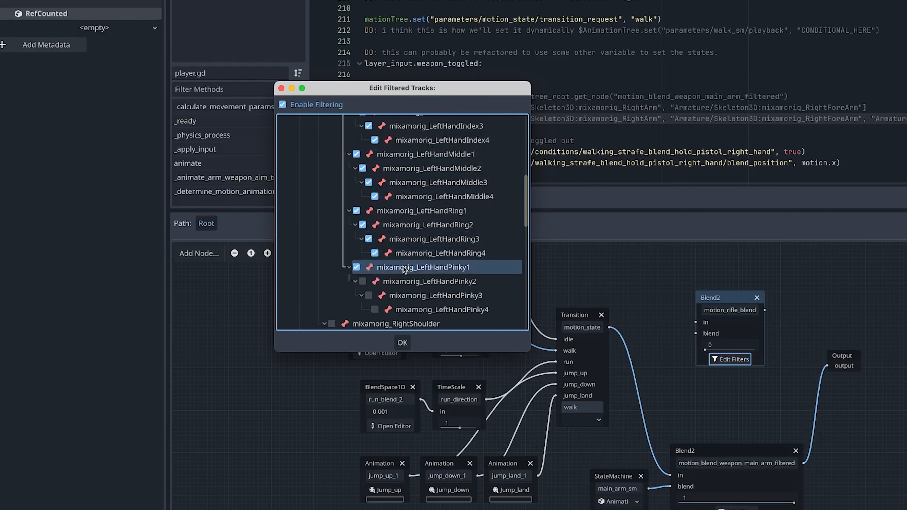
pyautogui.click(402, 282)
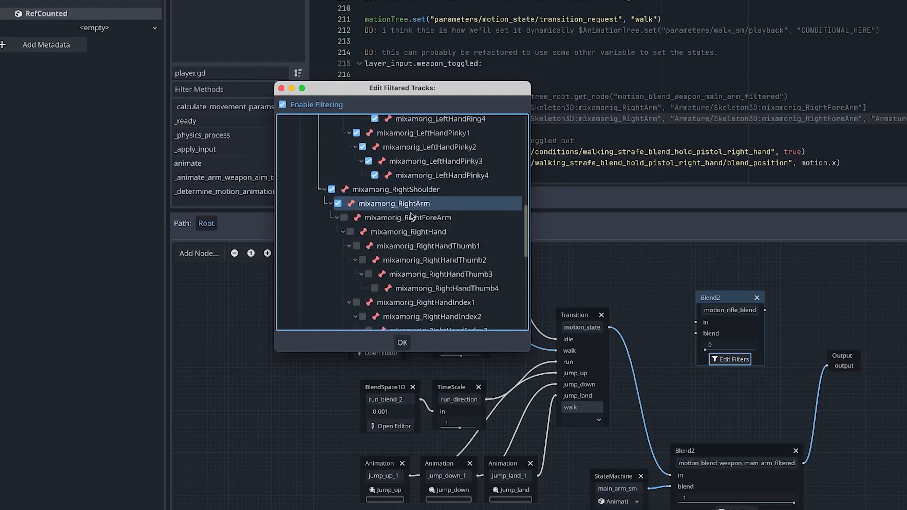
# - Include the right forearm, hand and all right-hand finger tracks through RightHandPinky4, and accept the filter
pyautogui.click(410, 218)
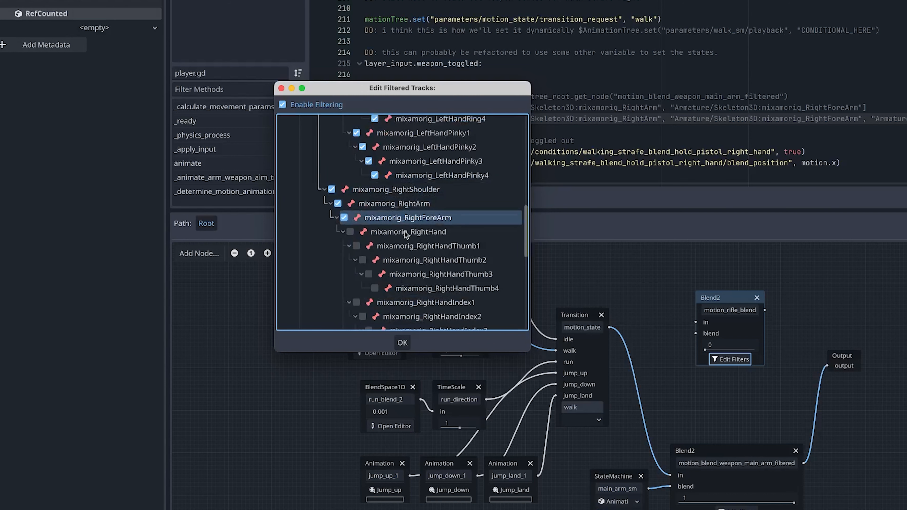
pyautogui.click(403, 232)
pyautogui.click(397, 247)
pyautogui.click(408, 261)
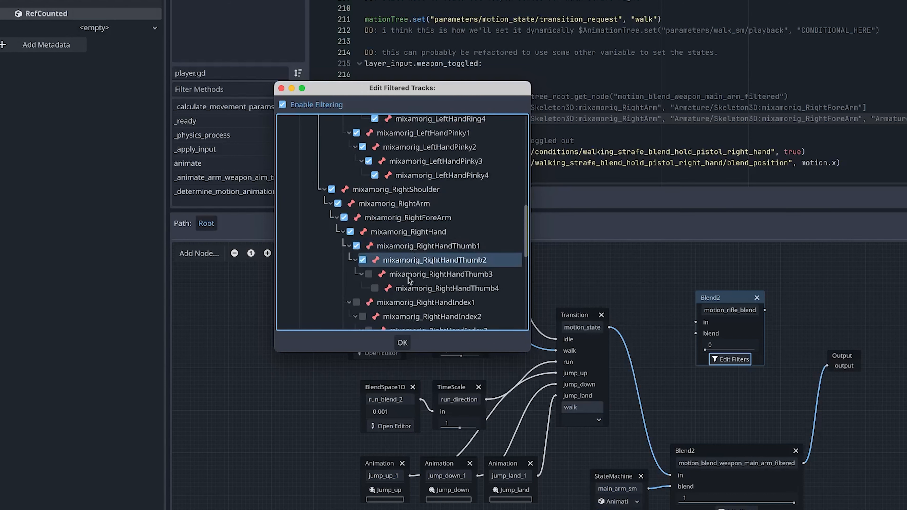
pyautogui.click(409, 320)
pyautogui.click(411, 303)
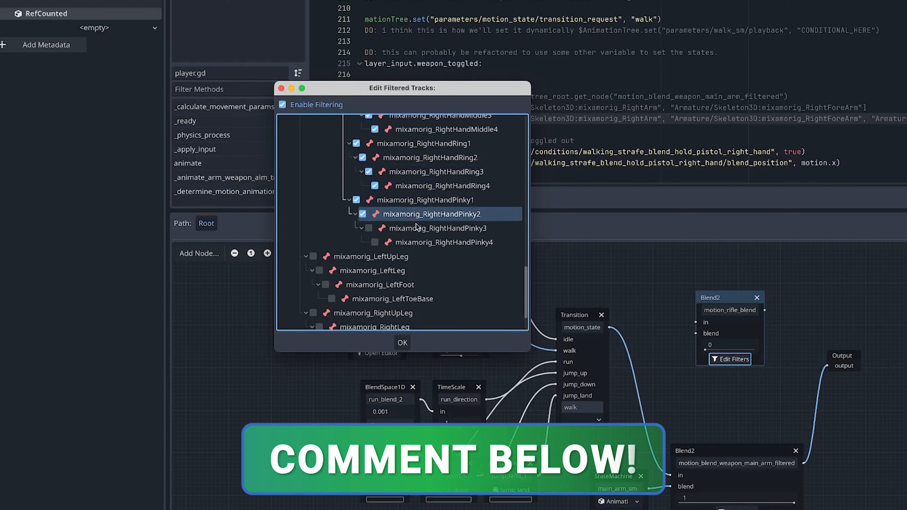
pyautogui.click(421, 228)
pyautogui.click(421, 243)
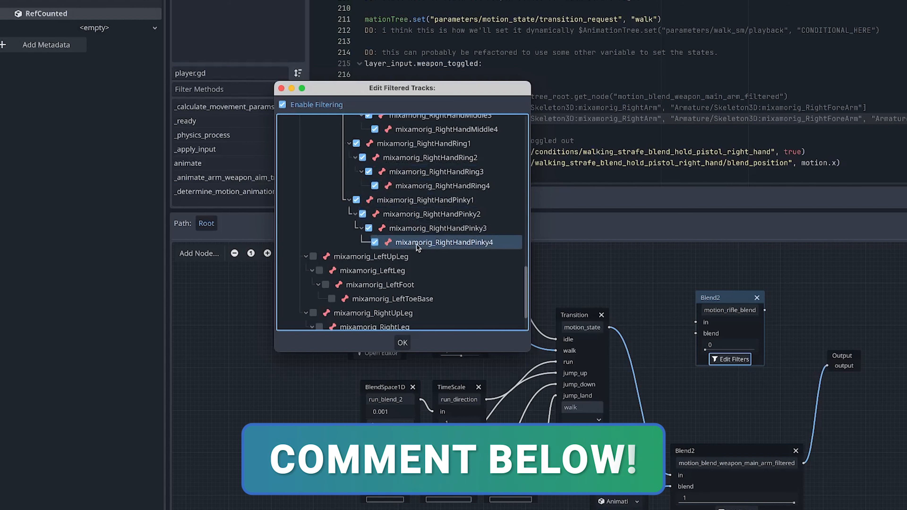
pyautogui.click(402, 343)
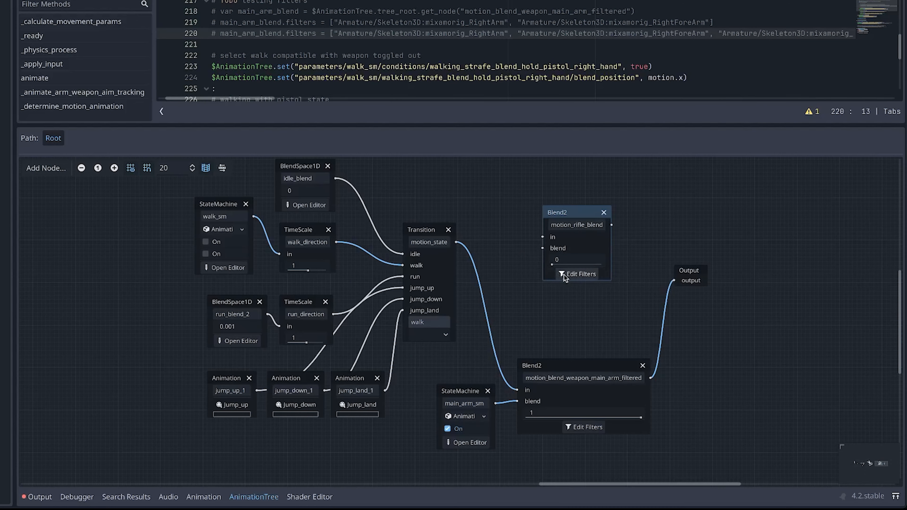
# - Move motion_rifle_blend further up in the graph and open the main_arm_sm state machine
pyautogui.moveTo(563, 215); pyautogui.dragTo(588, 194)
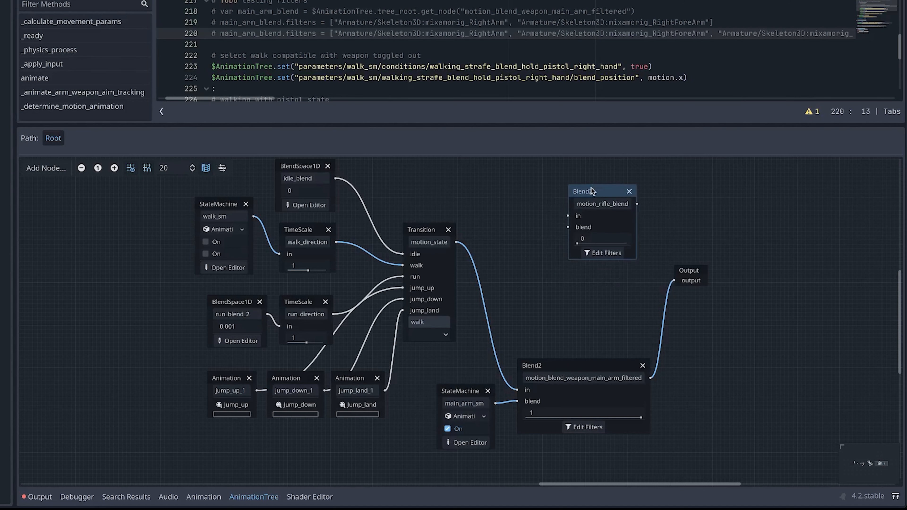
pyautogui.click(468, 399)
pyautogui.click(469, 442)
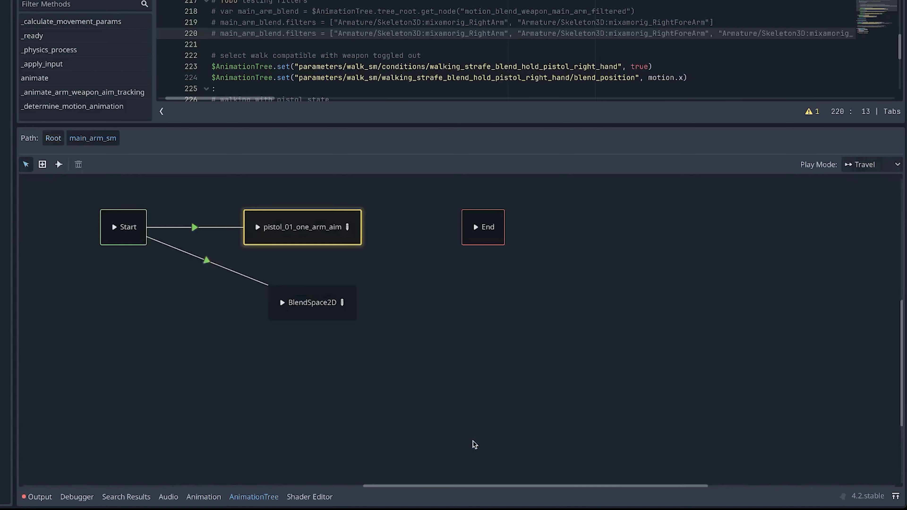
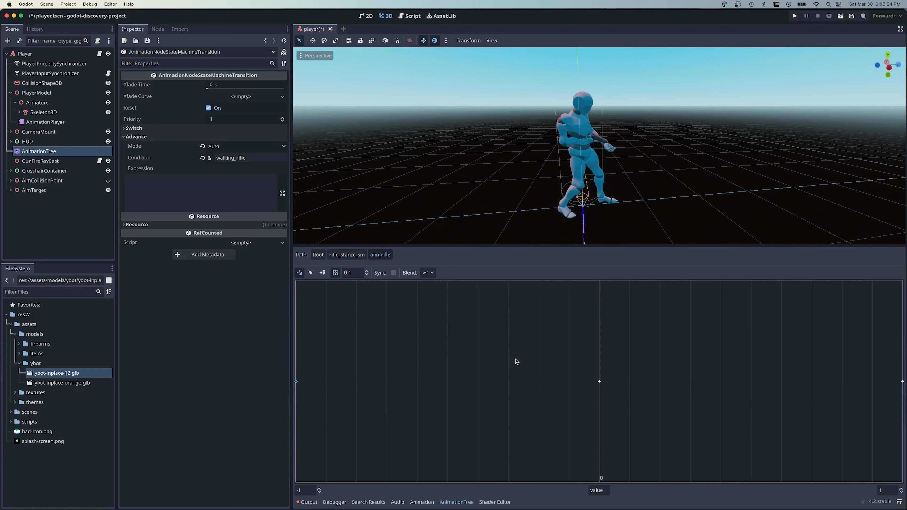
# - Switch to Blender and hide the Alpha_Joints and Alpha_Surface meshes so only the armature bones show
pyautogui.moveTo(541, 192)
pyautogui.mouseDown(button='middle')
pyautogui.moveTo(507, 196)
pyautogui.moveTo(533, 193)
pyautogui.mouseUp(button='middle')
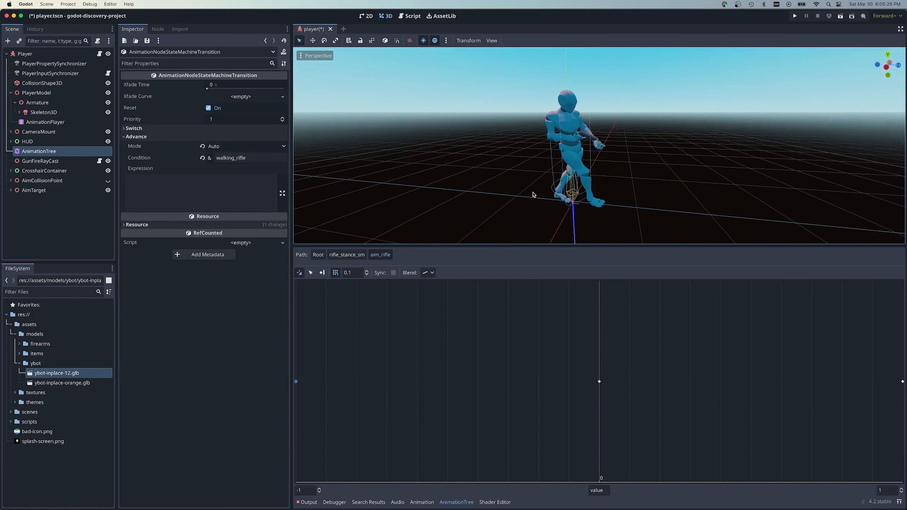
pyautogui.press('super+Tab')
pyautogui.moveTo(447, 189); pyautogui.dragTo(516, 199, button='middle')
pyautogui.click(893, 133)
pyautogui.click(893, 141)
pyautogui.click(494, 131)
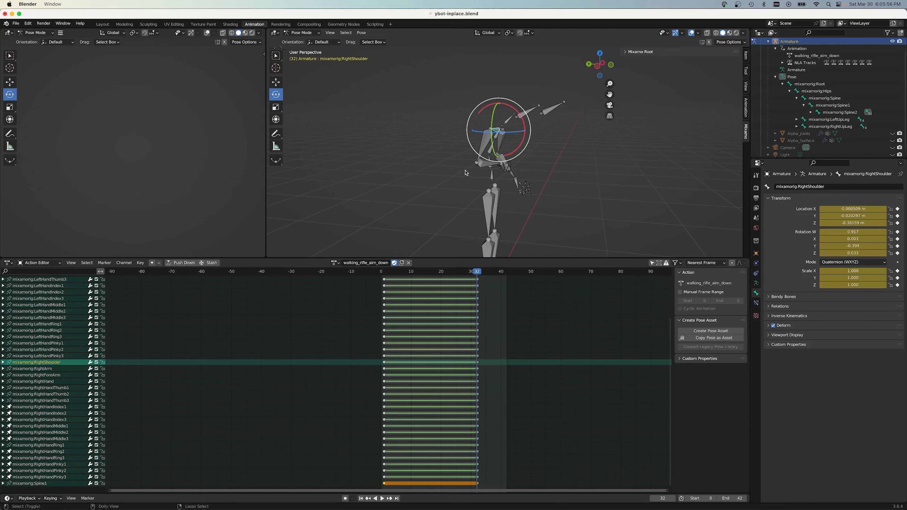
pyautogui.press('super+z')
pyautogui.click(28, 23)
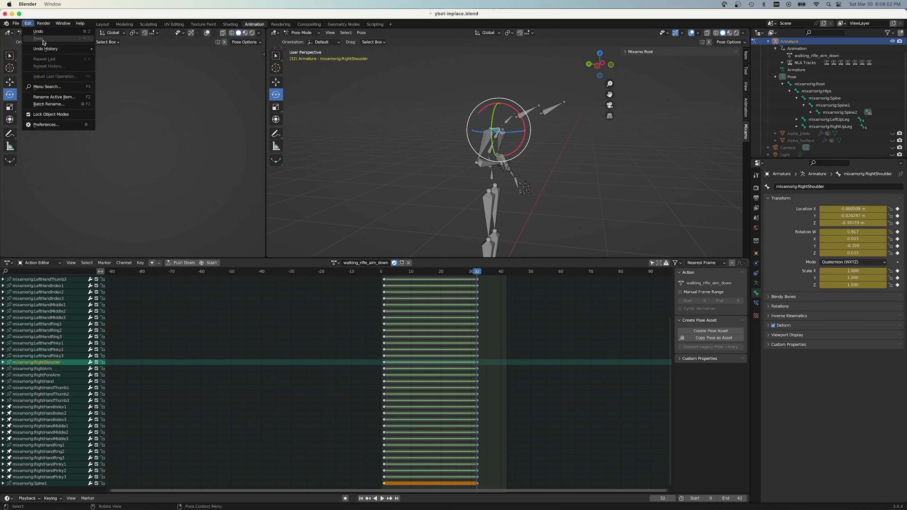
pyautogui.click(396, 113)
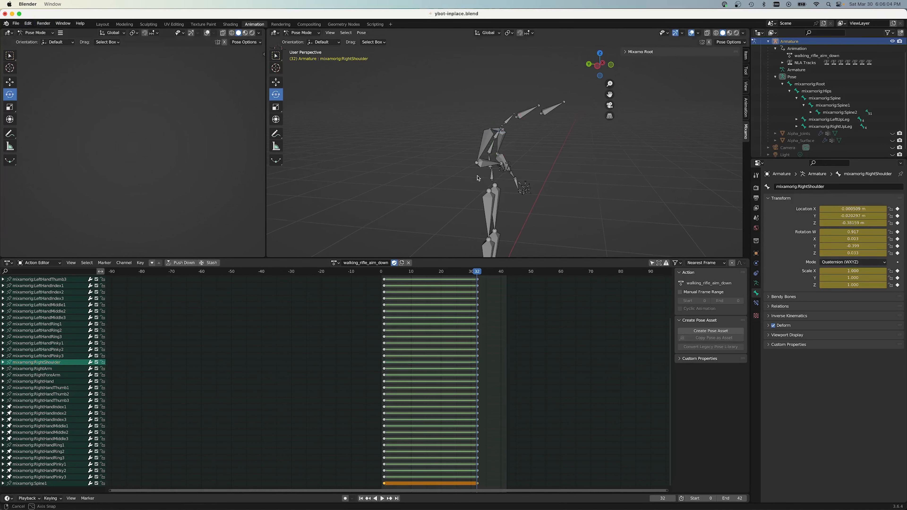
# - Rotate the mixamorig:Spine bone forward to about W 0.973, X 0.230 and insert a Location, Rotation & Scale keyframe at frame 32
pyautogui.moveTo(482, 162); pyautogui.dragTo(399, 171, button='middle')
pyautogui.click(496, 163)
pyautogui.moveTo(510, 150); pyautogui.dragTo(515, 172)
pyautogui.rightClick(498, 161)
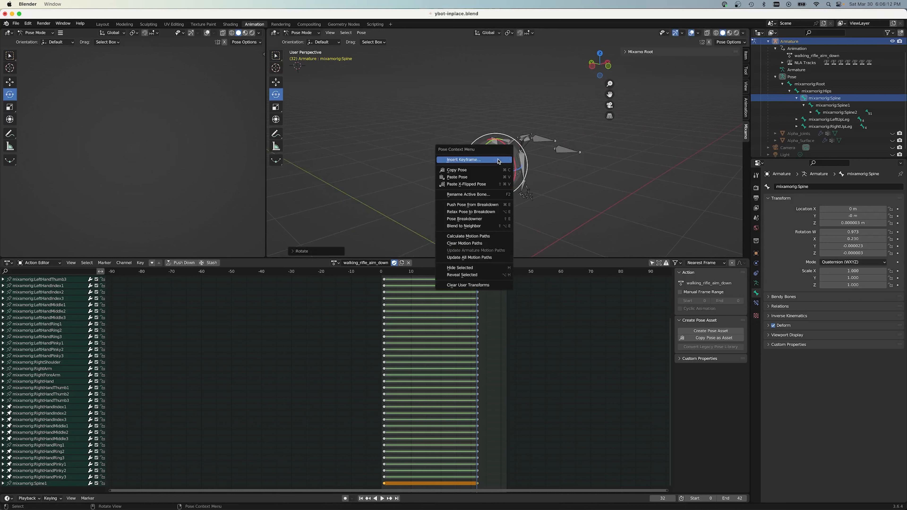
pyautogui.click(499, 161)
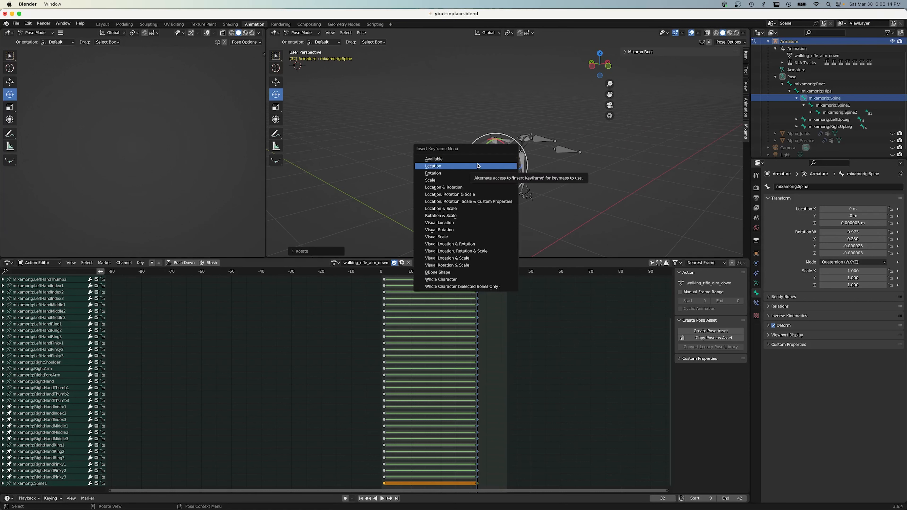
pyautogui.click(474, 194)
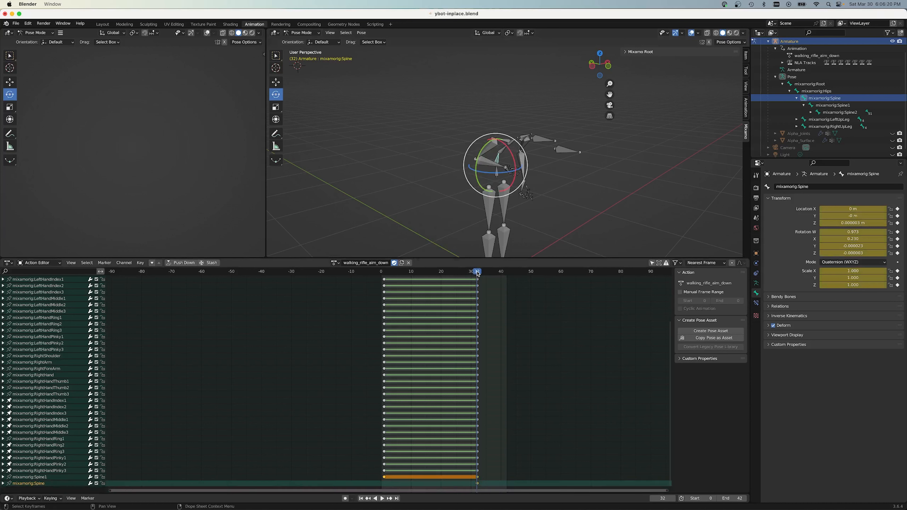
# - Copy the Spine keyframe from frame 32 to frame 1 and unhide the Alpha_Joints and Alpha_Surface meshes
pyautogui.click(478, 483)
pyautogui.click(384, 273)
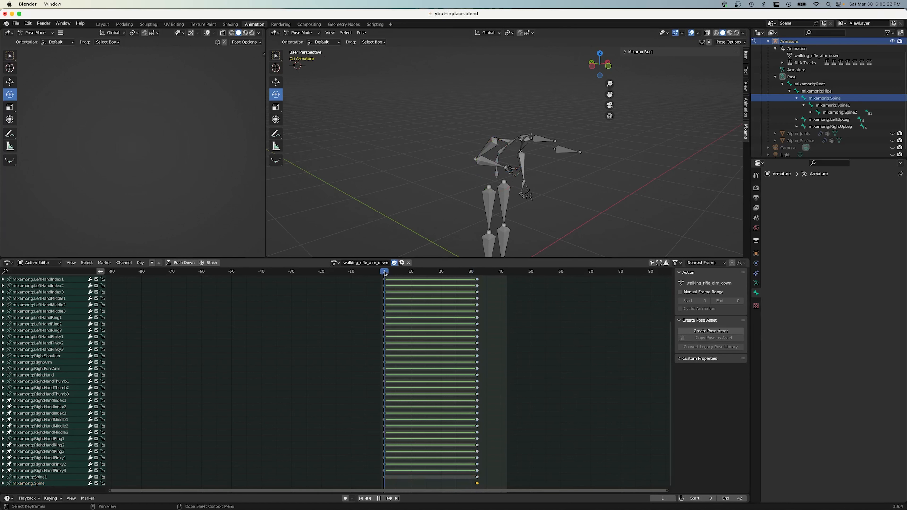
pyautogui.hotkey('ctrl', 'v')
pyautogui.click(893, 133)
pyautogui.click(893, 141)
# - Rotate the right and left shoulder bones downward together and keyframe them at frame 1 of walking_rifle_aim_down
pyautogui.moveTo(464, 179); pyautogui.dragTo(514, 175, button='middle')
pyautogui.click(504, 141)
pyautogui.keyDown('shift'); pyautogui.click(518, 138); pyautogui.keyUp('shift')
pyautogui.moveTo(535, 122); pyautogui.dragTo(528, 164)
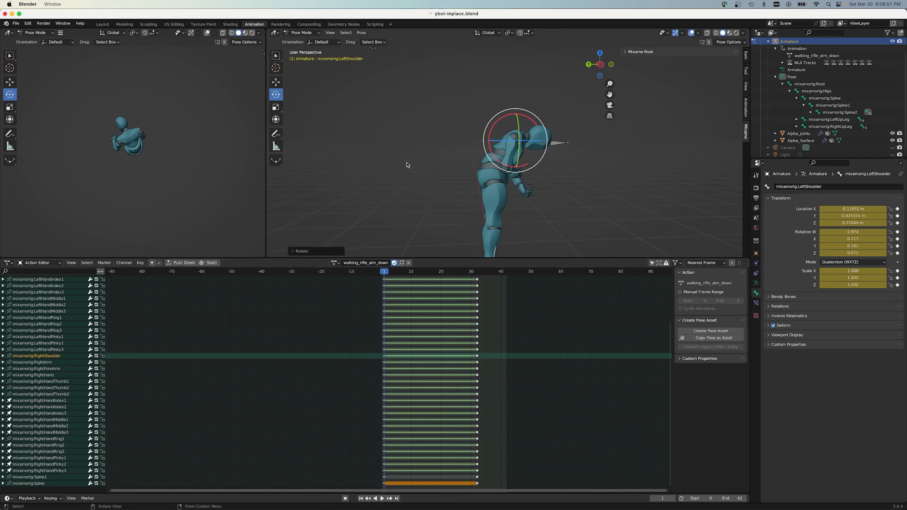
pyautogui.press('i')
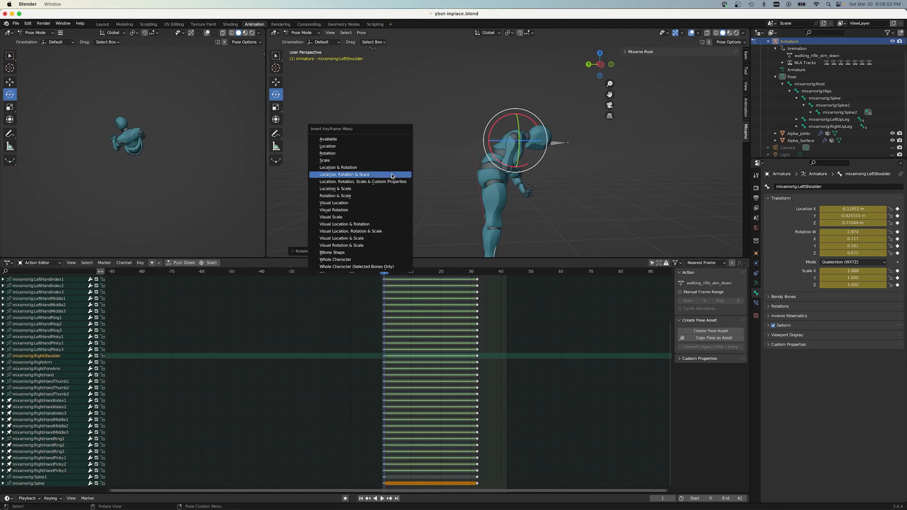
pyautogui.click(359, 139)
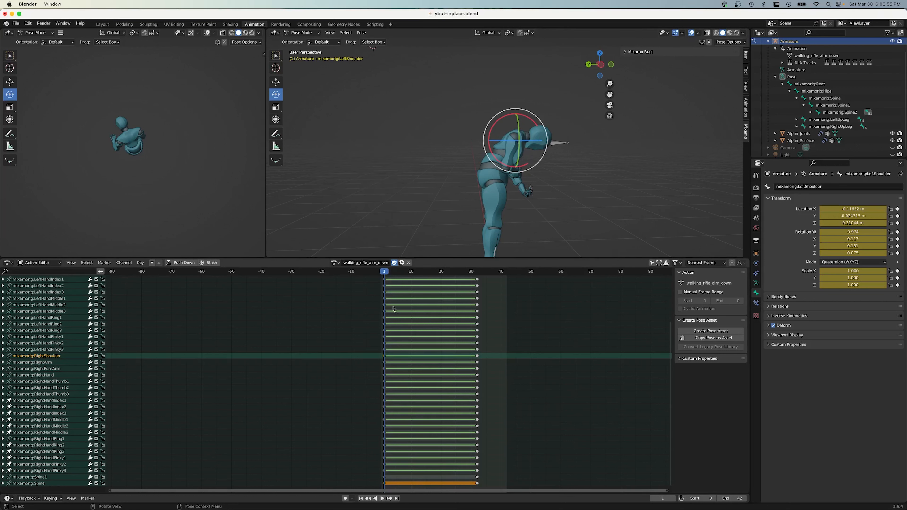
# - Play back walking_rifle_aim_down, switch to Godot, and preview the aim_rifle blend space at its centre, at -1 and near 1
pyautogui.press('space')
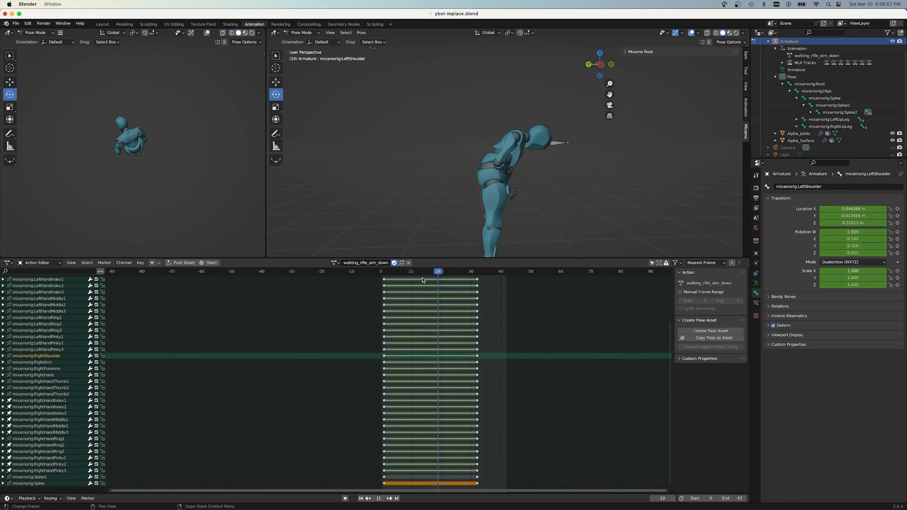
pyautogui.press('Escape')
pyautogui.press('super+Tab')
pyautogui.click(300, 273)
pyautogui.moveTo(558, 389); pyautogui.dragTo(603, 386)
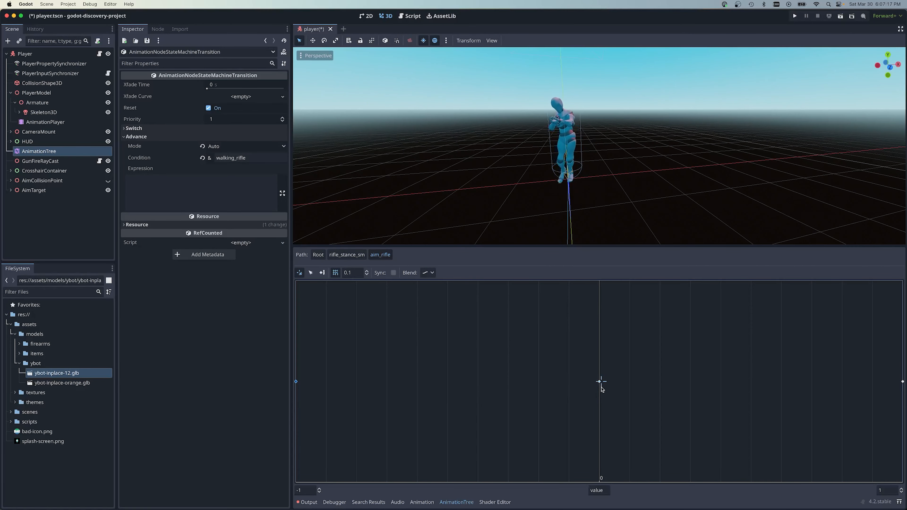
pyautogui.moveTo(571, 150); pyautogui.dragTo(716, 189, button='middle')
pyautogui.moveTo(601, 381); pyautogui.dragTo(296, 382)
pyautogui.moveTo(717, 189); pyautogui.dragTo(649, 168, button='middle')
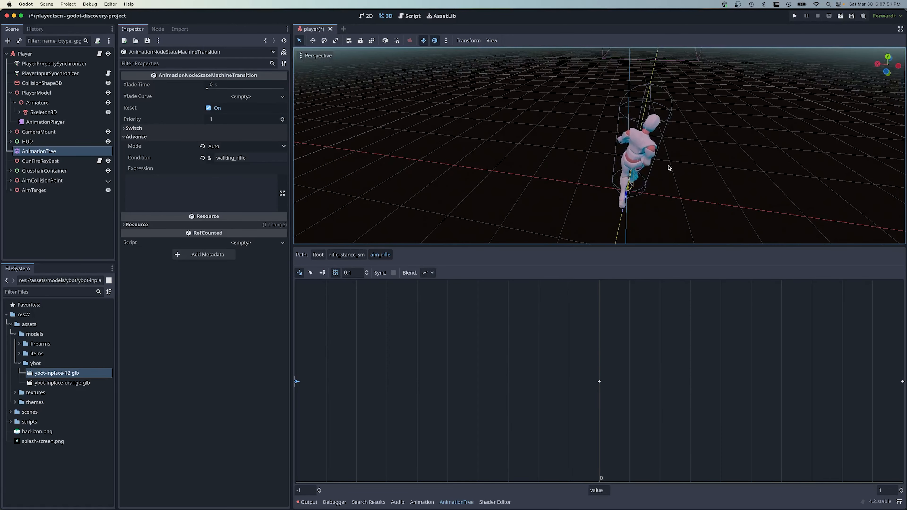
pyautogui.click(875, 382)
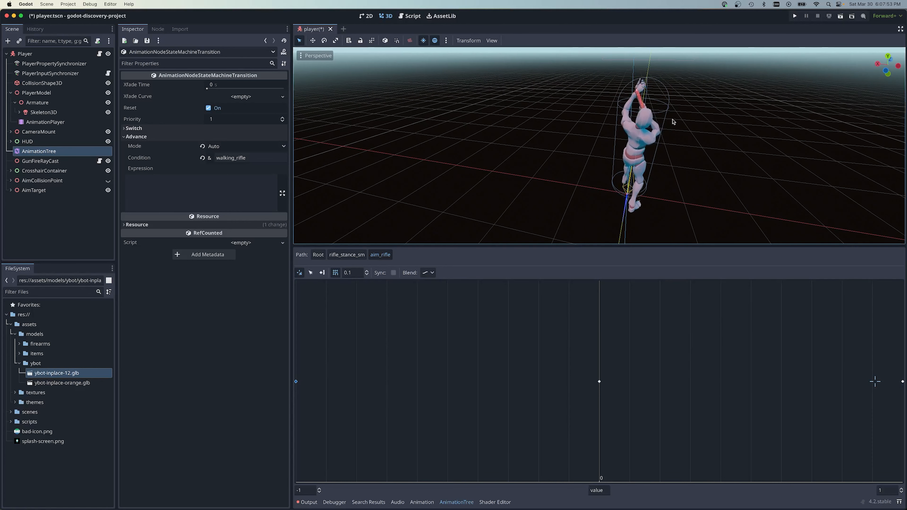
pyautogui.moveTo(662, 110); pyautogui.dragTo(675, 66, button='middle')
# - Switch to Blender, rotate both shoulder bones sideways to about W 0.881, X 0.227 for LeftShoulder, and insert an Available keyframe at frame 1
pyautogui.press('super+Tab')
pyautogui.moveTo(575, 214); pyautogui.dragTo(557, 221, button='middle')
pyautogui.scroll(-3, 552, 216)
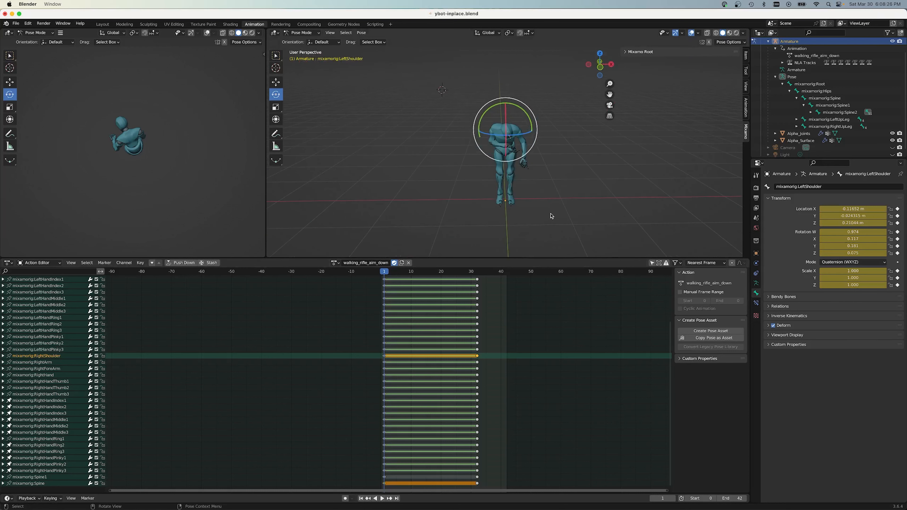
pyautogui.scroll(2, 551, 216)
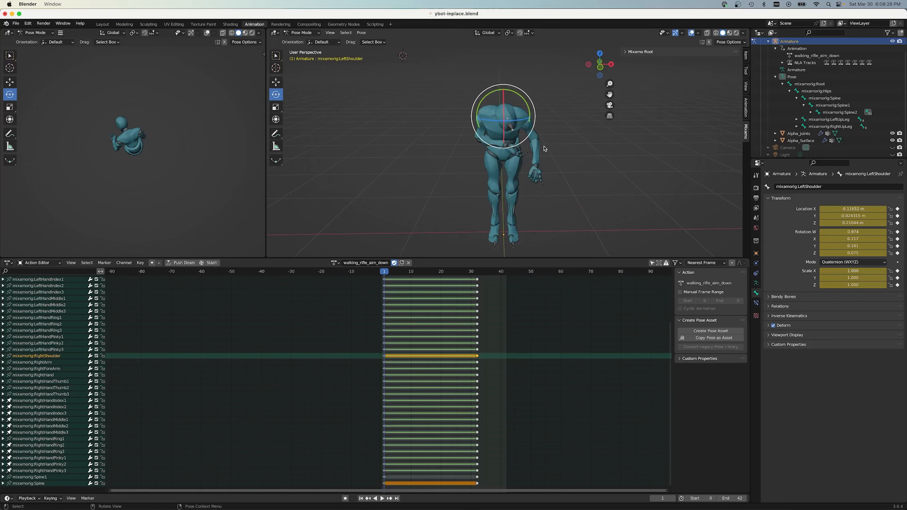
pyautogui.moveTo(512, 121); pyautogui.dragTo(479, 121)
pyautogui.scroll(3, 552, 216)
pyautogui.moveTo(642, 166)
pyautogui.mouseDown(button='middle')
pyautogui.moveTo(634, 167)
pyautogui.moveTo(663, 151)
pyautogui.moveTo(682, 163)
pyautogui.moveTo(557, 158)
pyautogui.moveTo(507, 226)
pyautogui.moveTo(571, 179)
pyautogui.moveTo(644, 148)
pyautogui.moveTo(635, 162)
pyautogui.mouseUp(button='middle')
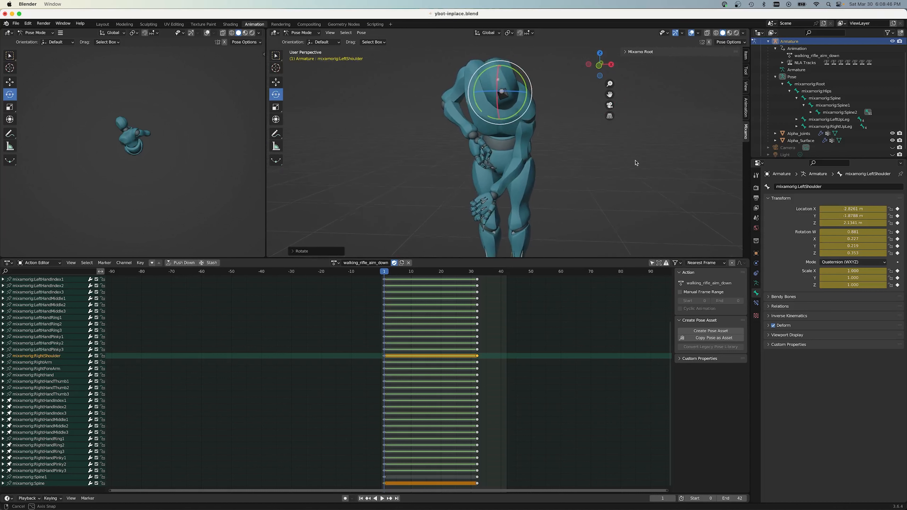
pyautogui.press('KP_1')
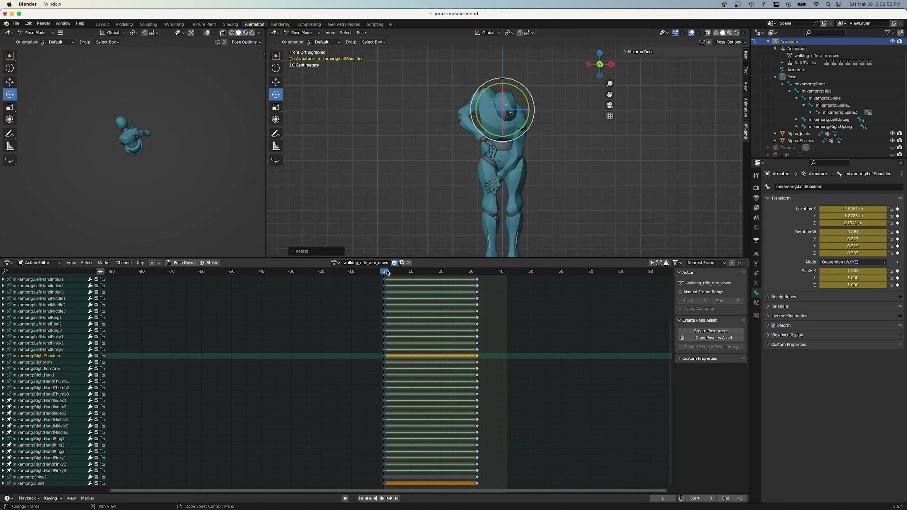
pyautogui.press('i')
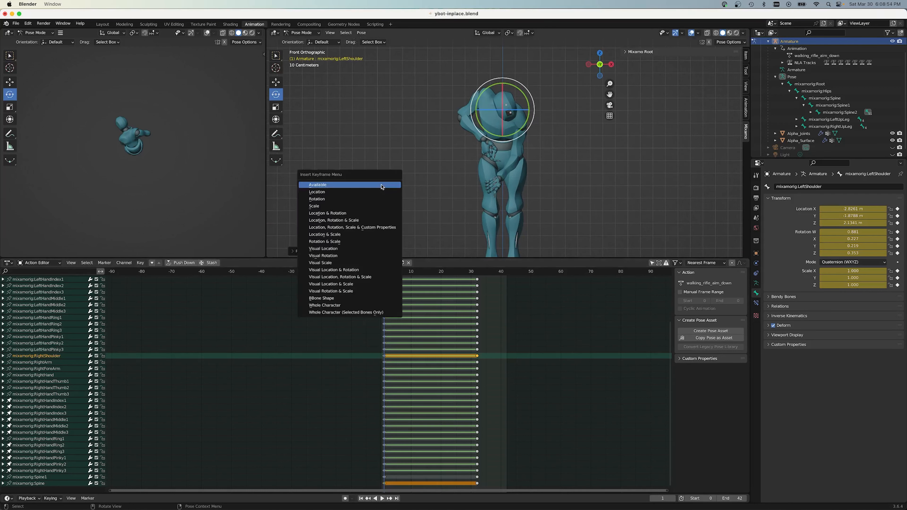
pyautogui.click(381, 186)
# - Copy the LeftShoulder and RightShoulder keyframes from frame 1 to frame 32, check the playback, and save the file
pyautogui.scroll(10, 54, 384)
pyautogui.click(384, 305)
pyautogui.press('super+c')
pyautogui.click(443, 272)
pyautogui.press('super+v')
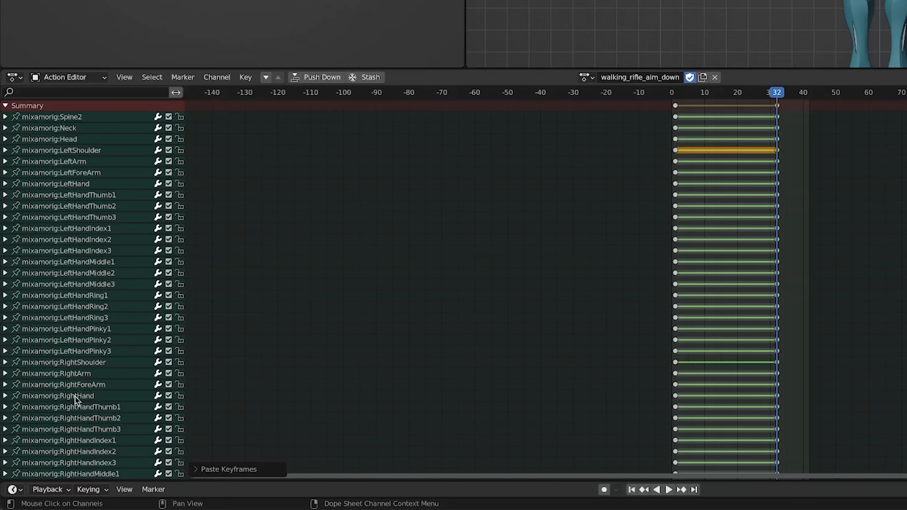
pyautogui.scroll(-5, 74, 391)
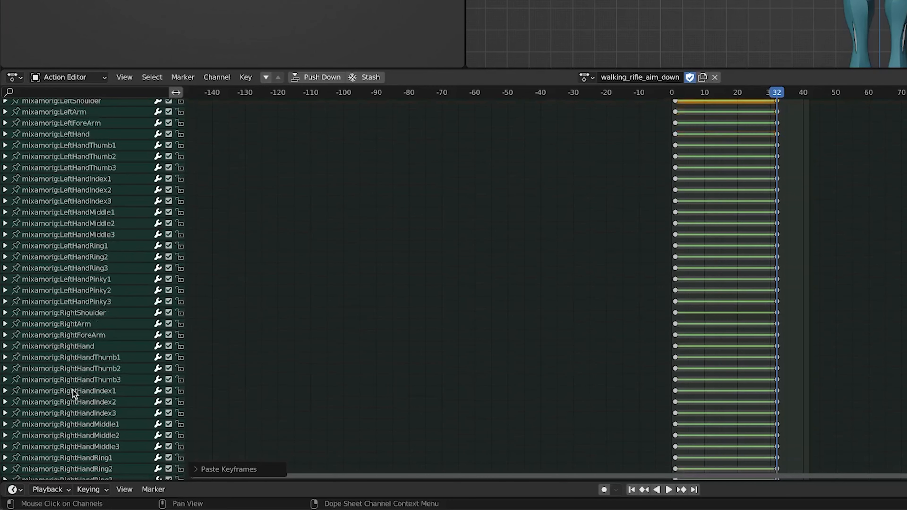
pyautogui.click(713, 239)
pyautogui.press('super+c')
pyautogui.press('super+v')
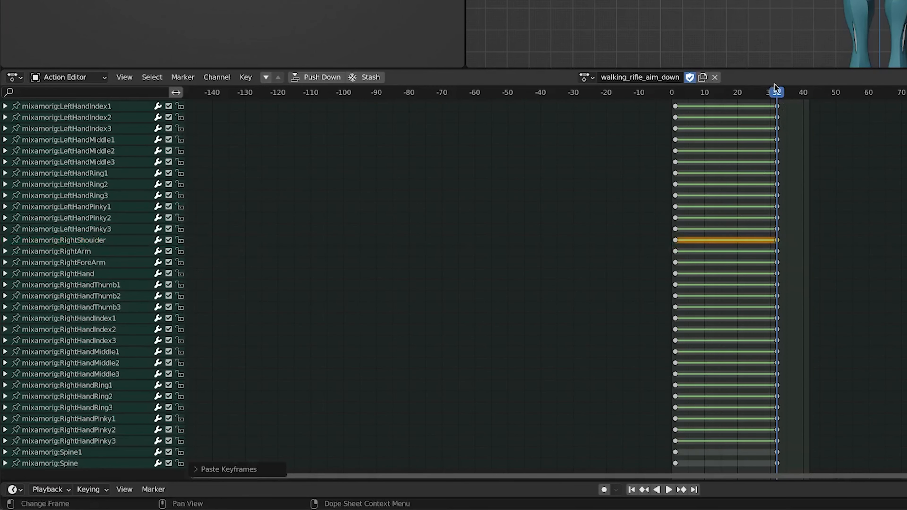
pyautogui.press('space')
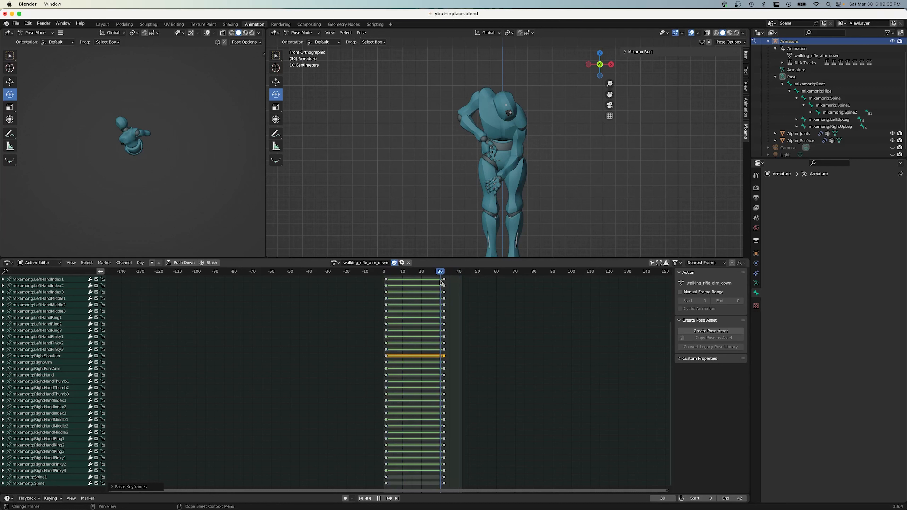
pyautogui.press('space')
pyautogui.press('super+s')
# - Rotate the mixamorig:Head bone to about W 0.977, X 0.172 and keyframe it at frame 32
pyautogui.moveTo(440, 199); pyautogui.dragTo(439, 172, button='middle')
pyautogui.scroll(5, 43, 333)
pyautogui.click(28, 299)
pyautogui.moveTo(504, 107); pyautogui.dragTo(503, 125)
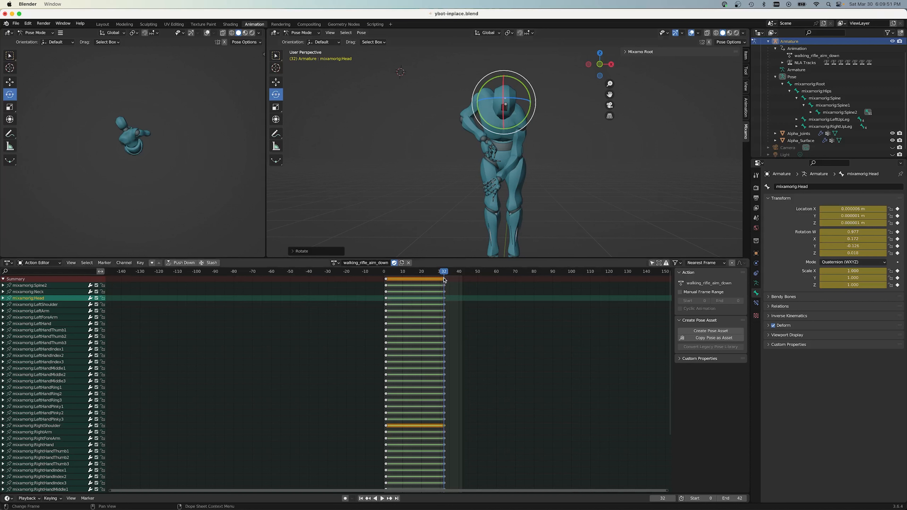
pyautogui.press('i')
pyautogui.click(434, 116)
# - Copy the Head keyframe from frame 32 to frame 1 and save the file
pyautogui.click(444, 279)
pyautogui.hotkey('ctrl', 'c')
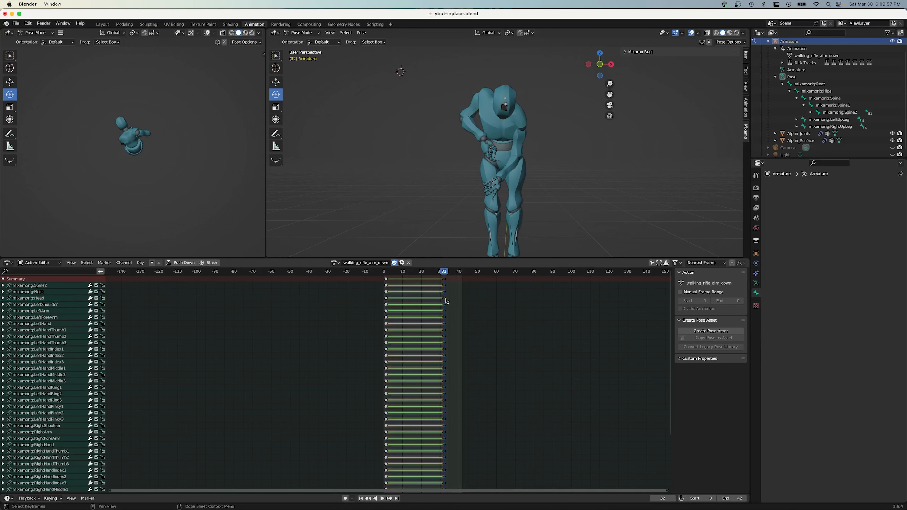
pyautogui.click(387, 272)
pyautogui.hotkey('ctrl', 'v')
pyautogui.hotkey('ctrl', 's')
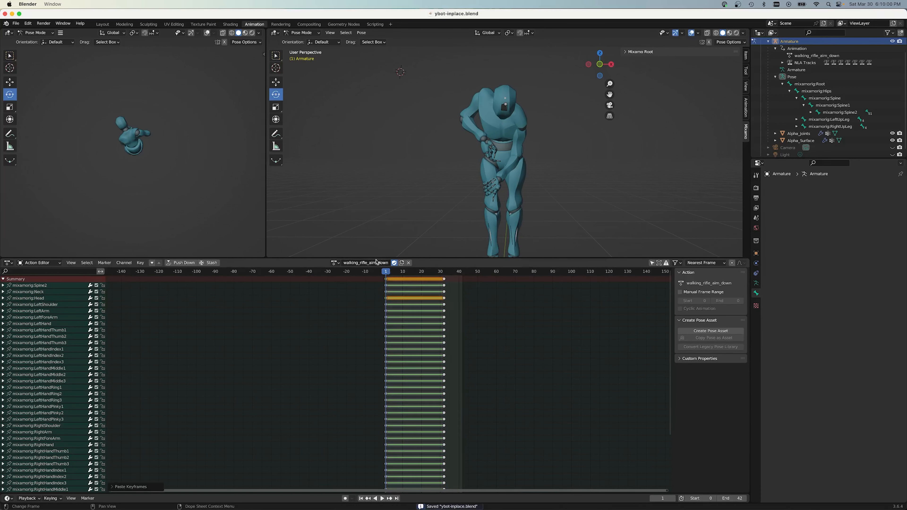
# - Load the walking_rifle_aim_up action and rotate both shoulder bones of the armature together
pyautogui.moveTo(435, 212)
pyautogui.mouseDown(button='middle')
pyautogui.moveTo(472, 213)
pyautogui.moveTo(446, 215)
pyautogui.mouseUp(button='middle')
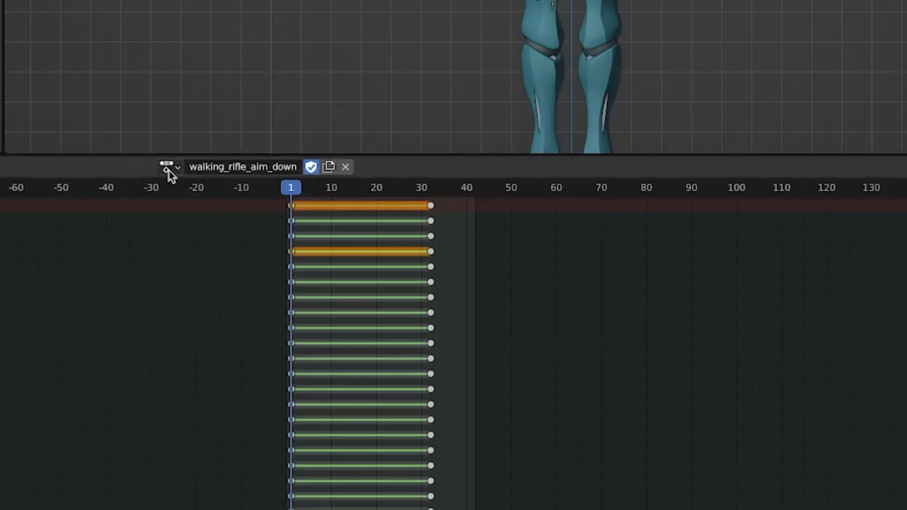
pyautogui.click(335, 263)
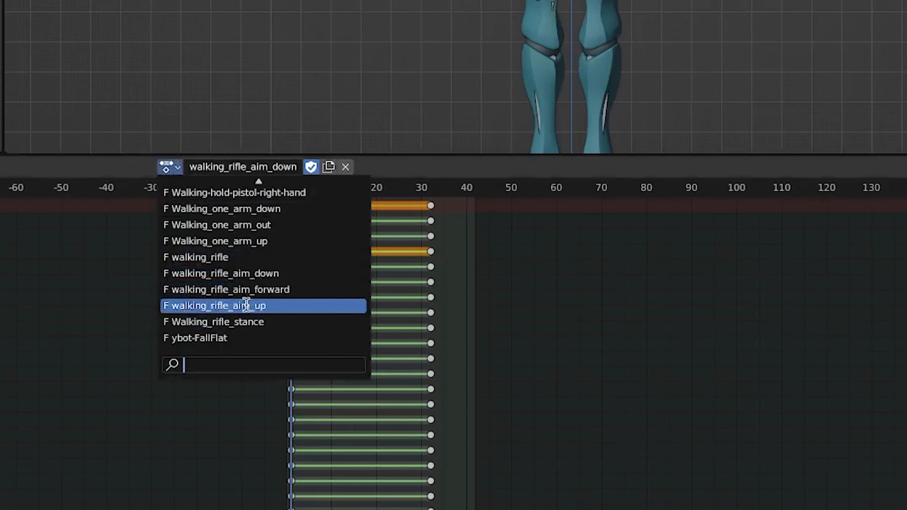
pyautogui.click(254, 306)
pyautogui.moveTo(390, 332); pyautogui.dragTo(607, 341, button='middle')
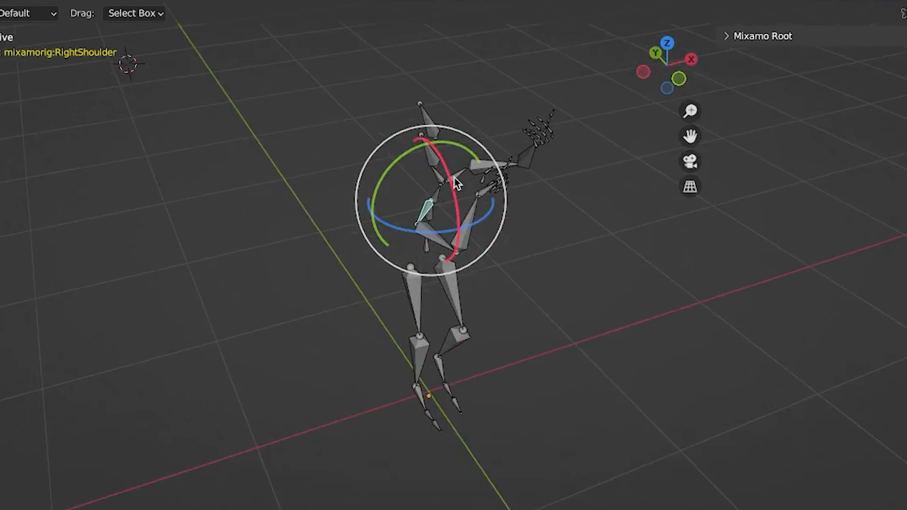
pyautogui.keyDown('shift'); pyautogui.click(453, 177); pyautogui.keyUp('shift')
pyautogui.moveTo(487, 211); pyautogui.dragTo(464, 214)
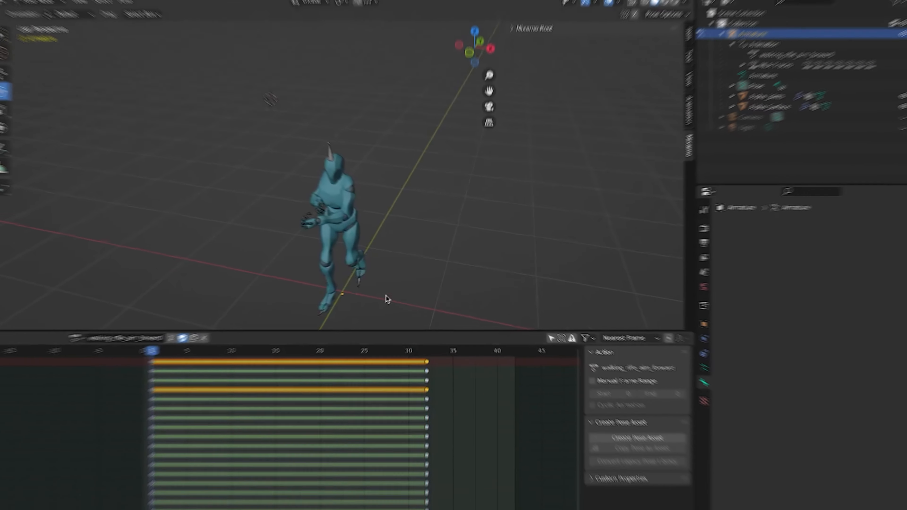
# - Review the walking_rifle_aim_forward, walking_rifle_aim_up and walking_rifle_aim_down poses on the model from the side and front
pyautogui.moveTo(384, 299); pyautogui.dragTo(214, 315, button='middle')
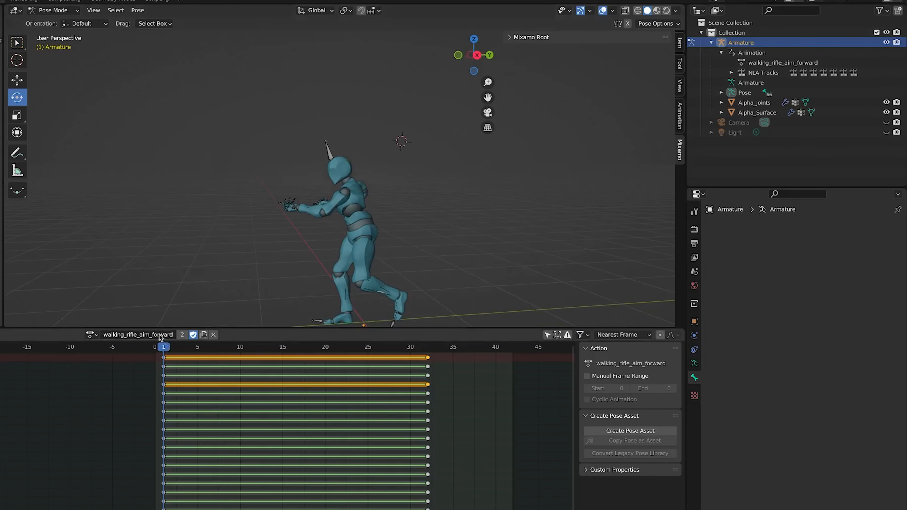
pyautogui.click(97, 334)
pyautogui.click(107, 335)
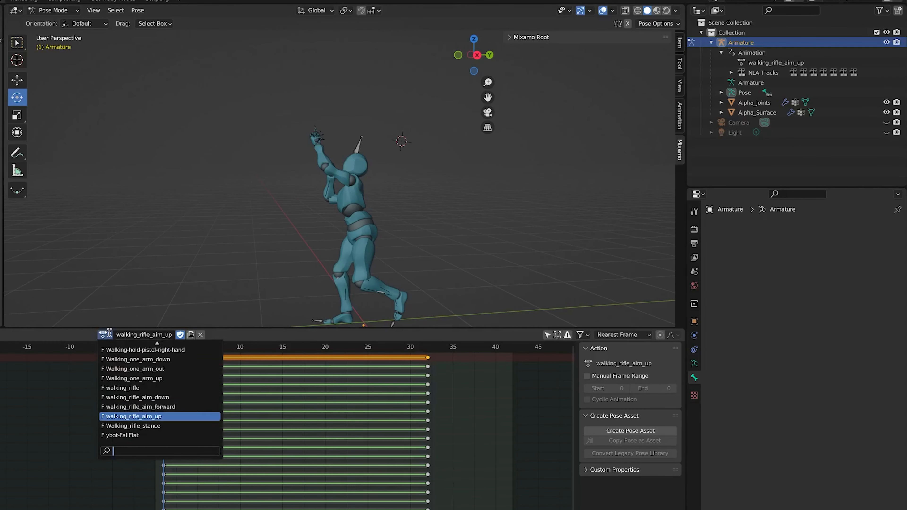
pyautogui.click(164, 396)
pyautogui.moveTo(184, 256); pyautogui.dragTo(312, 276, button='middle')
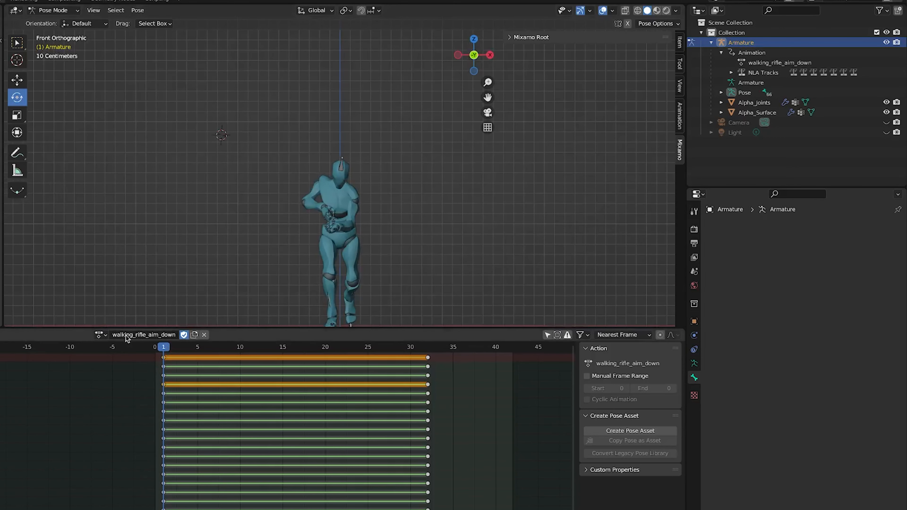
pyautogui.click(107, 335)
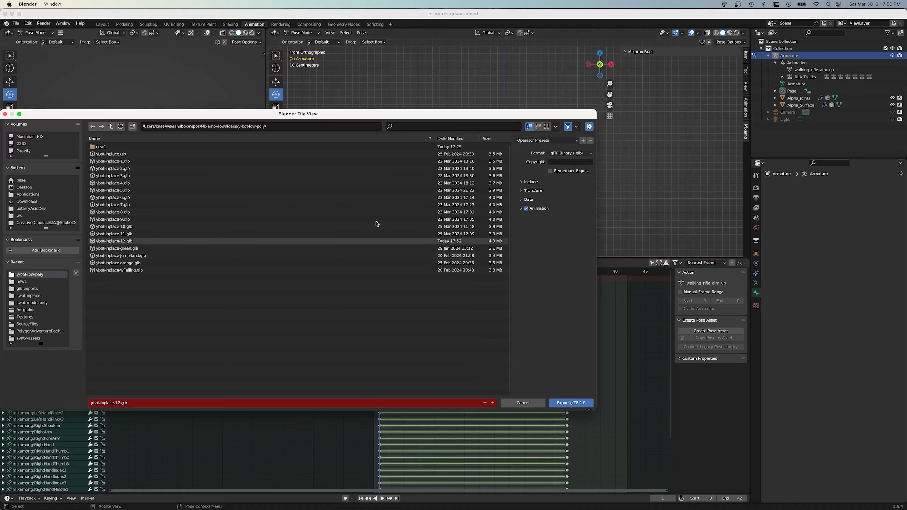
# - Select the AnimationPlayer node in Godot and browse its list of reimported animations
pyautogui.click(44, 122)
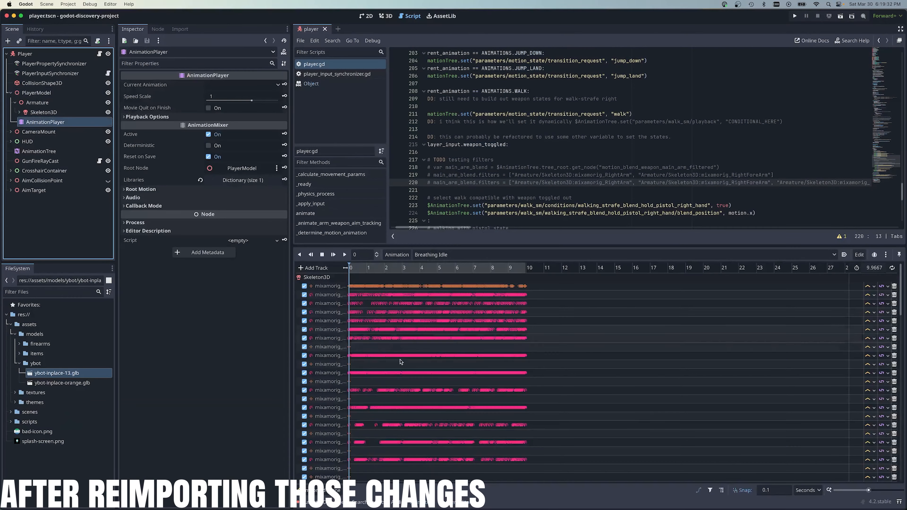
pyautogui.click(444, 255)
pyautogui.click(208, 118)
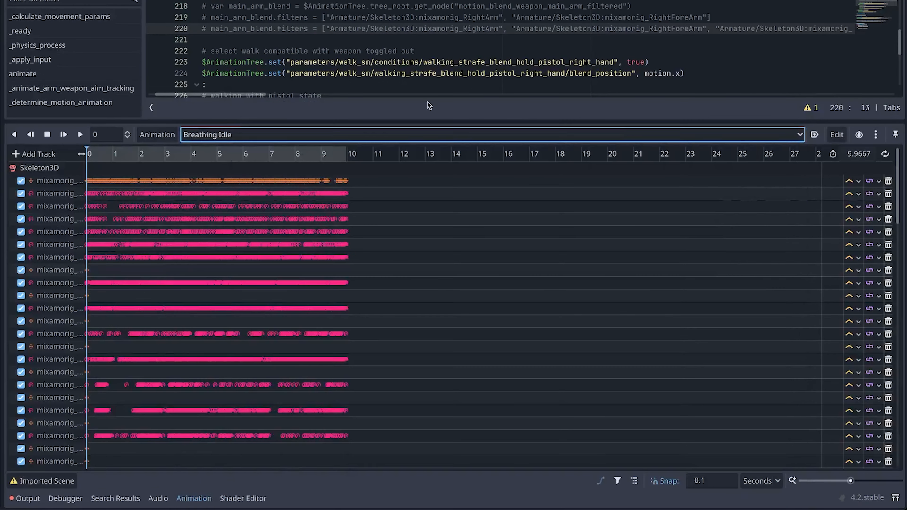
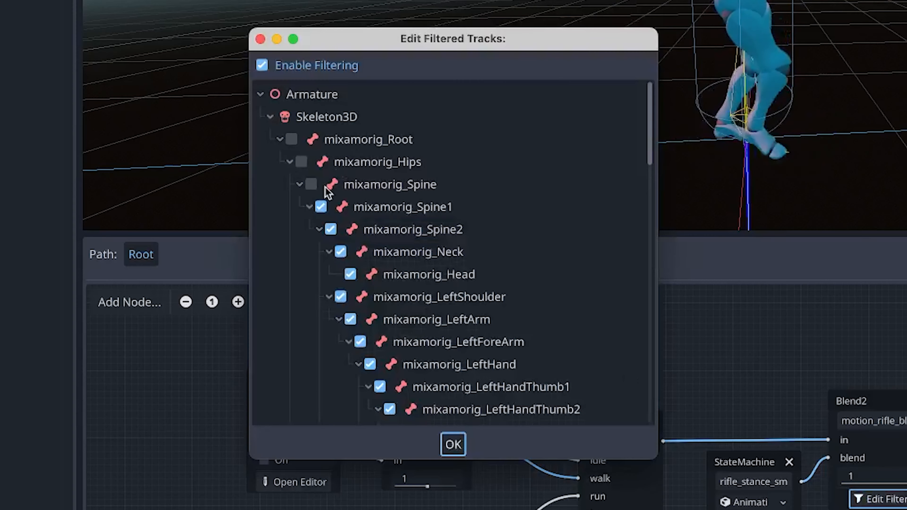
# - Inspect the bone filters of motion_rifle_blend and preview the aim_rifle blend space inside rifle_stance_sm
pyautogui.click(309, 207)
pyautogui.click(310, 207)
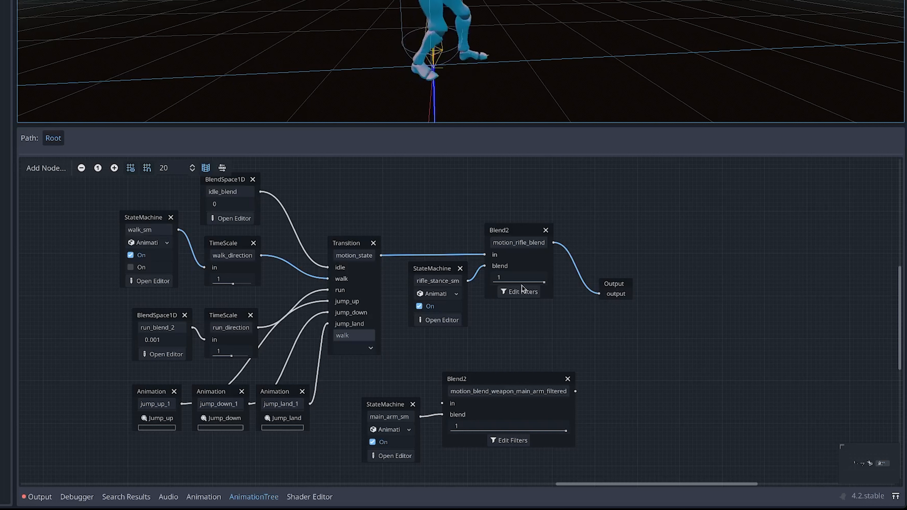
pyautogui.click(441, 319)
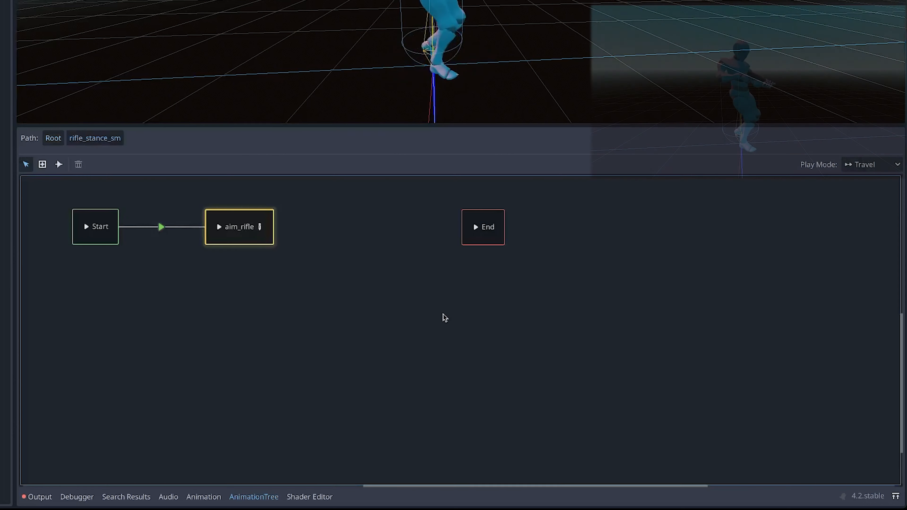
pyautogui.doubleClick(252, 230)
pyautogui.moveTo(74, 321)
pyautogui.mouseDown()
pyautogui.moveTo(42, 321)
pyautogui.moveTo(77, 323)
pyautogui.moveTo(59, 321)
pyautogui.mouseUp()
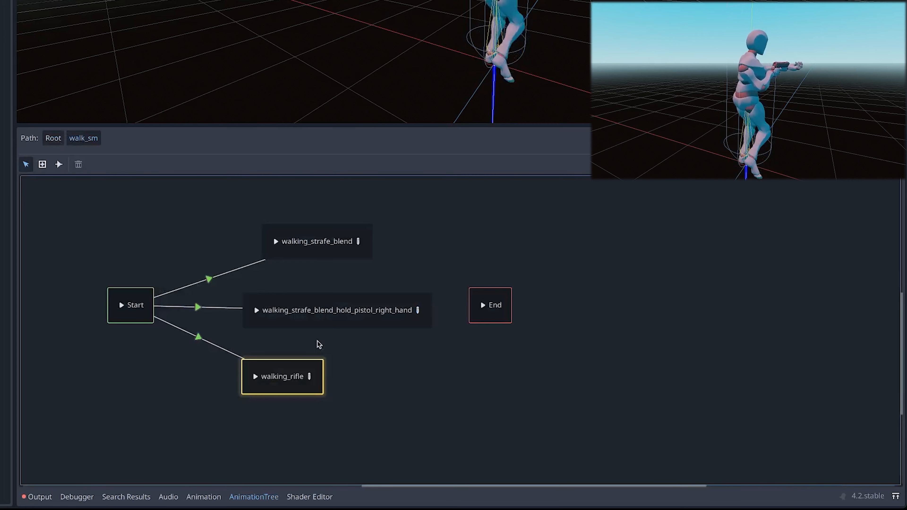
# - Open the walking_rifle blend space inside walk_sm and select its point at 0 for inspection
pyautogui.click(309, 375)
pyautogui.click(42, 164)
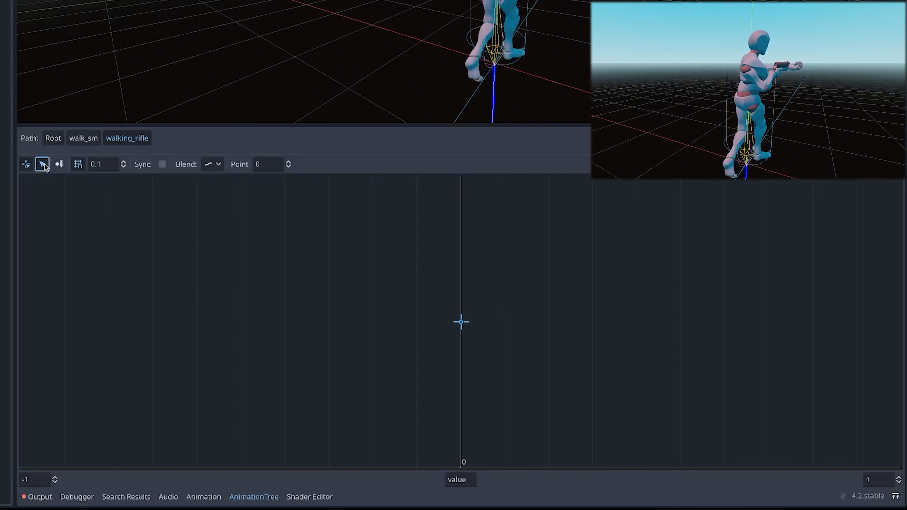
pyautogui.click(461, 322)
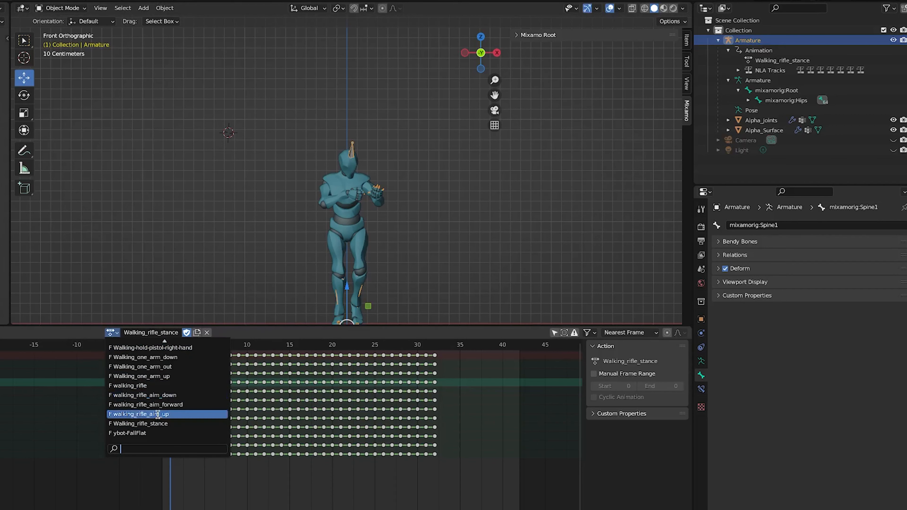
# - Compare the bone channels of the walking_rifle_aim_forward, walking_rifle_aim_up and Walking_rifle_stance actions in Blender
pyautogui.click(147, 405)
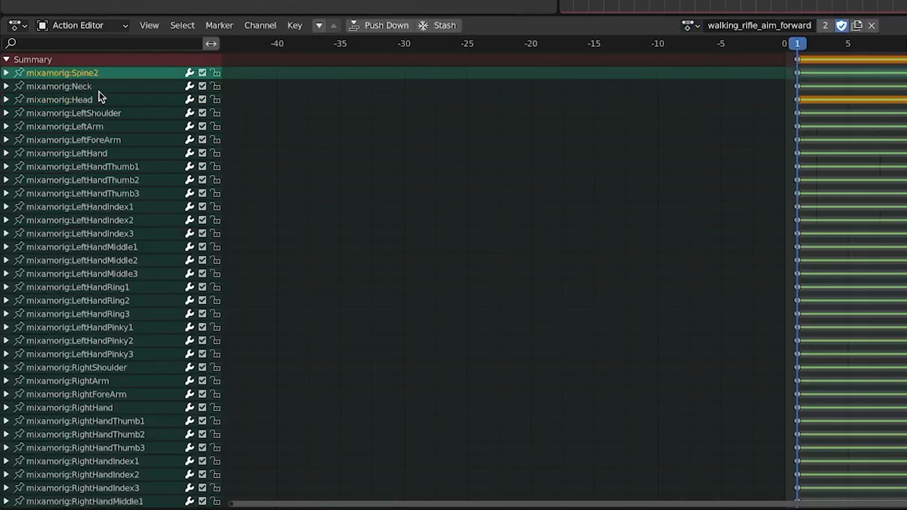
pyautogui.scroll(-5, 121, 278)
pyautogui.scroll(5, 112, 351)
pyautogui.scroll(-5, 107, 207)
pyautogui.scroll(5, 116, 224)
pyautogui.click(692, 25)
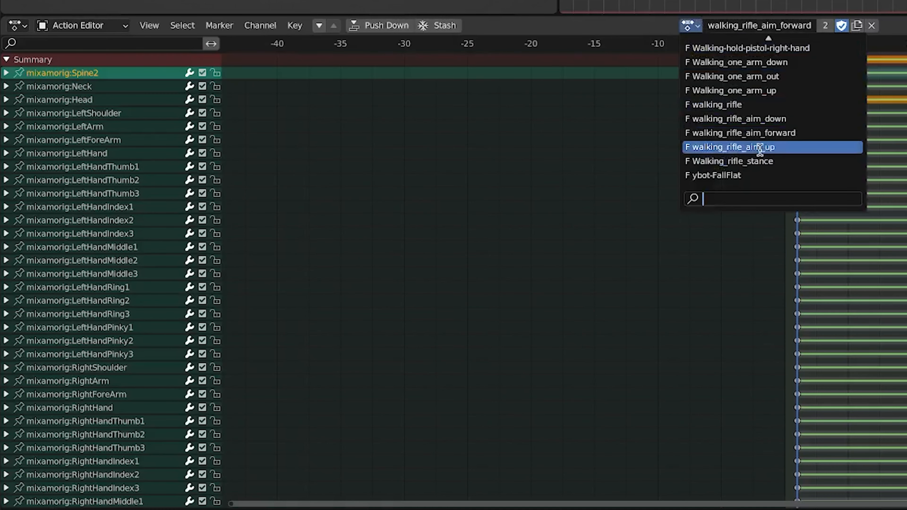
pyautogui.click(760, 147)
pyautogui.scroll(-4, 113, 145)
pyautogui.click(710, 25)
pyautogui.click(760, 161)
pyautogui.click(86, 98)
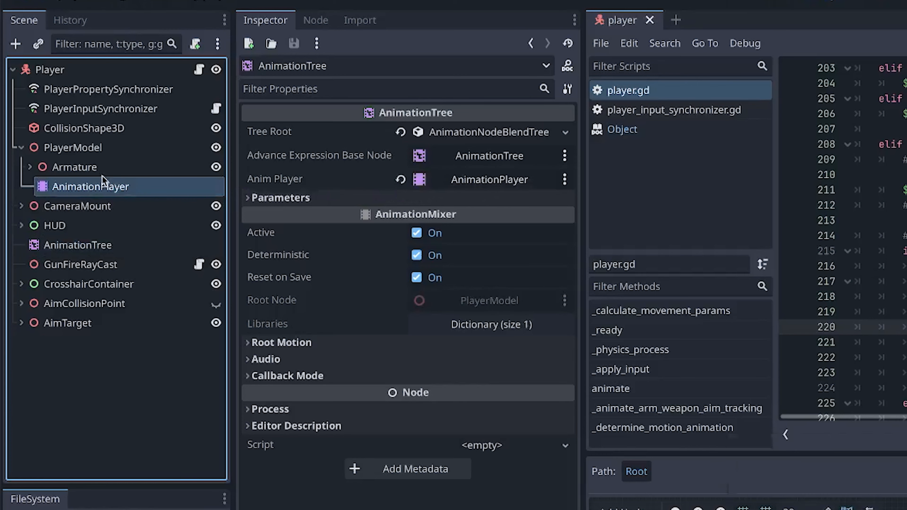
# - Select the AnimationPlayer node and enable looping for the Breathing Idle animation
pyautogui.click(74, 167)
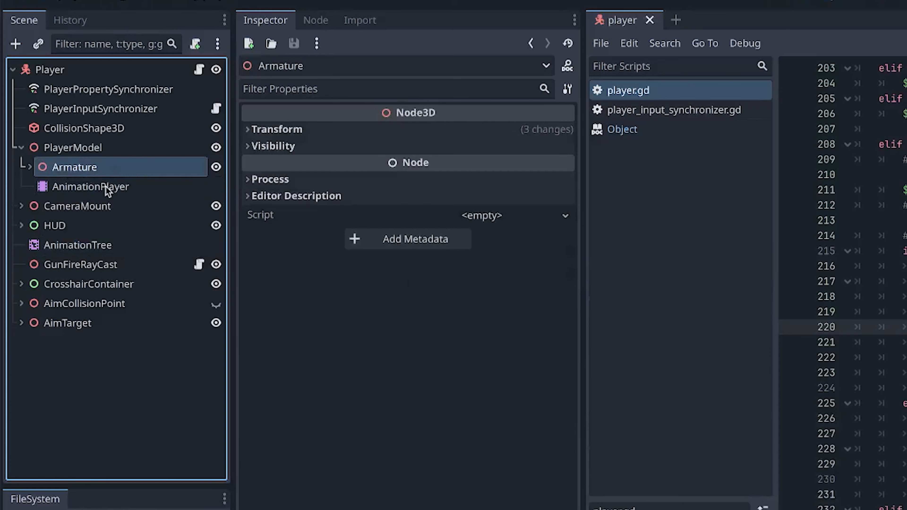
pyautogui.click(107, 187)
pyautogui.click(277, 140)
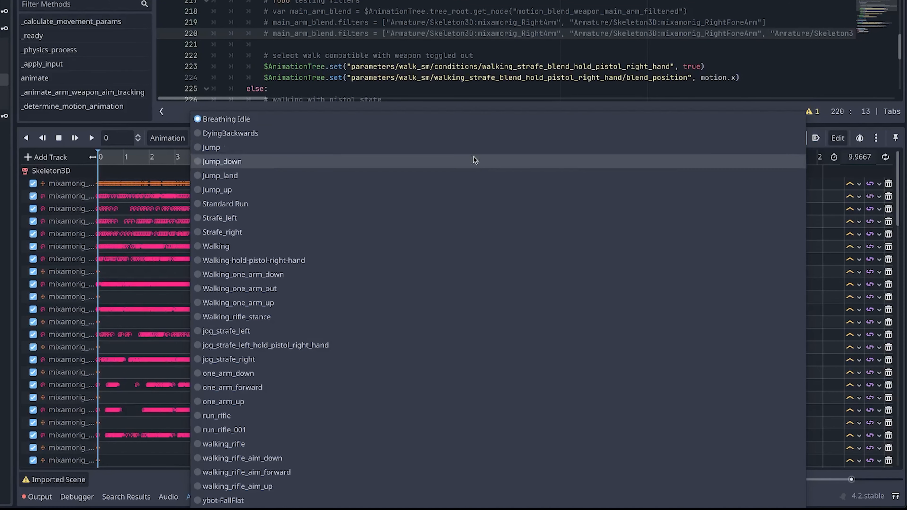
pyautogui.click(886, 158)
pyautogui.click(886, 157)
# - Enable looping for the Walking_rifle_stance and walking_rifle aim animations, and save the scene
pyautogui.click(793, 139)
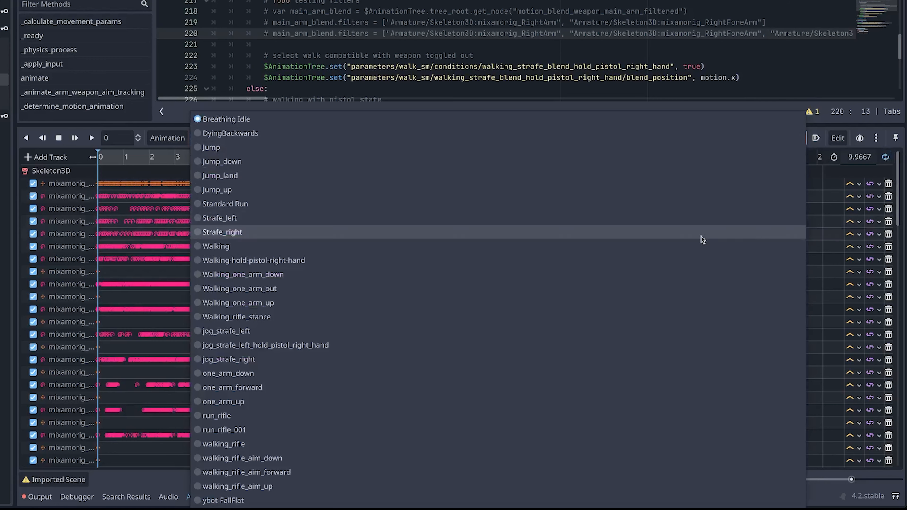
pyautogui.click(240, 319)
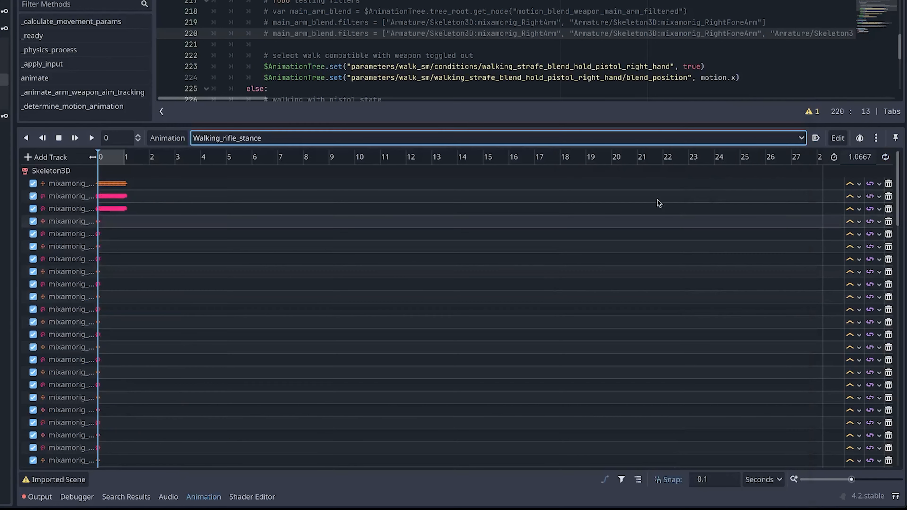
pyautogui.click(885, 157)
pyautogui.click(793, 139)
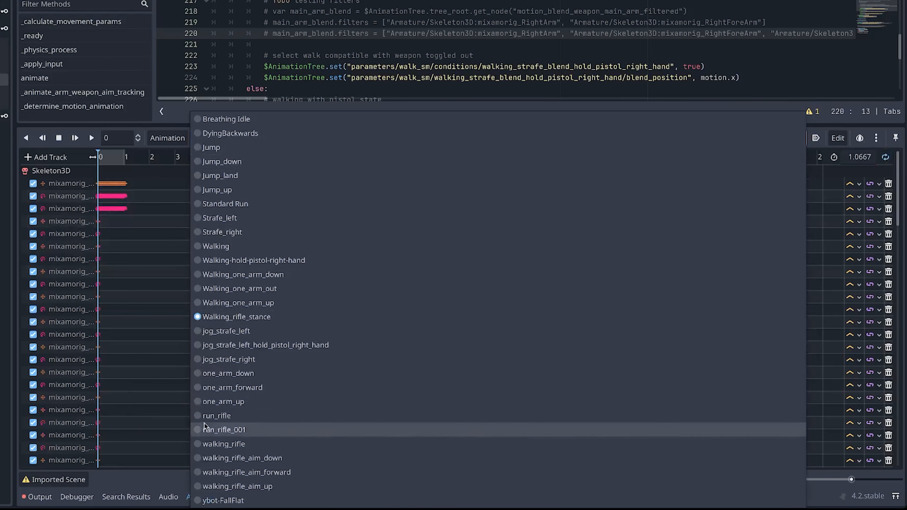
pyautogui.click(254, 458)
pyautogui.hotkey('ctrl', 's')
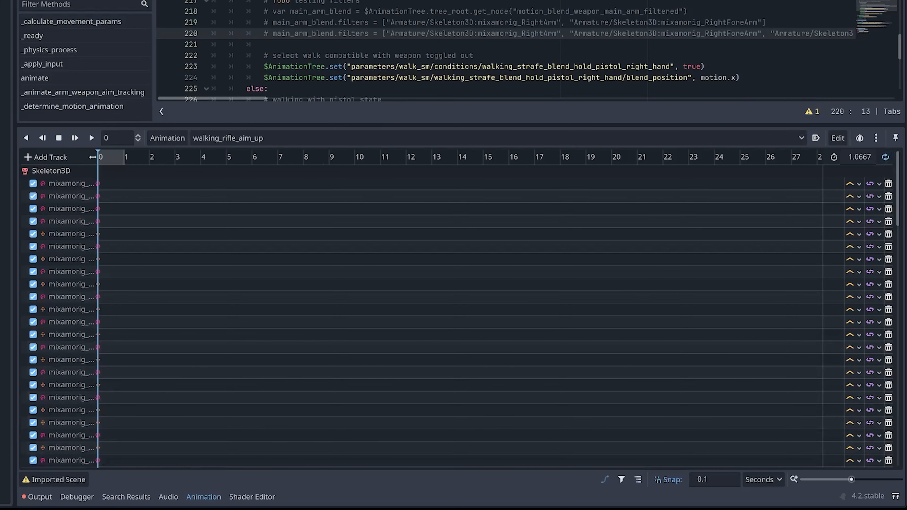
# - Inspect the blend space inside the walk_sm state machine and return to the animation tree root
pyautogui.click(148, 281)
pyautogui.click(281, 376)
pyautogui.click(53, 138)
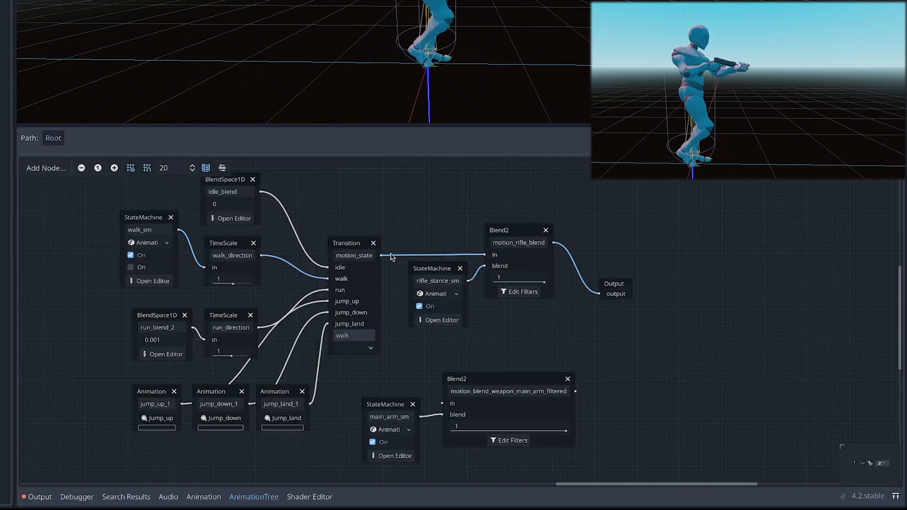
# - Try including the mixamorig_Spine bone in the motion_rifle_blend filters, and exclude it again
pyautogui.click(521, 292)
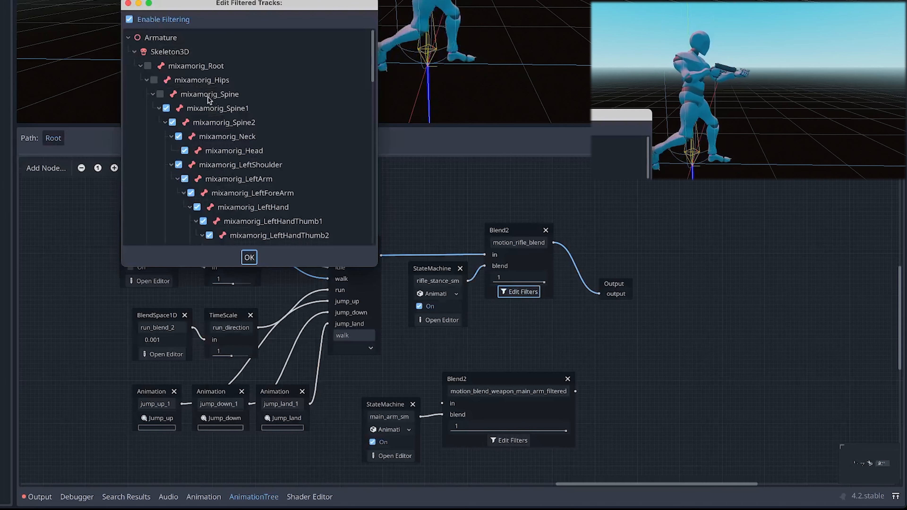
pyautogui.click(161, 95)
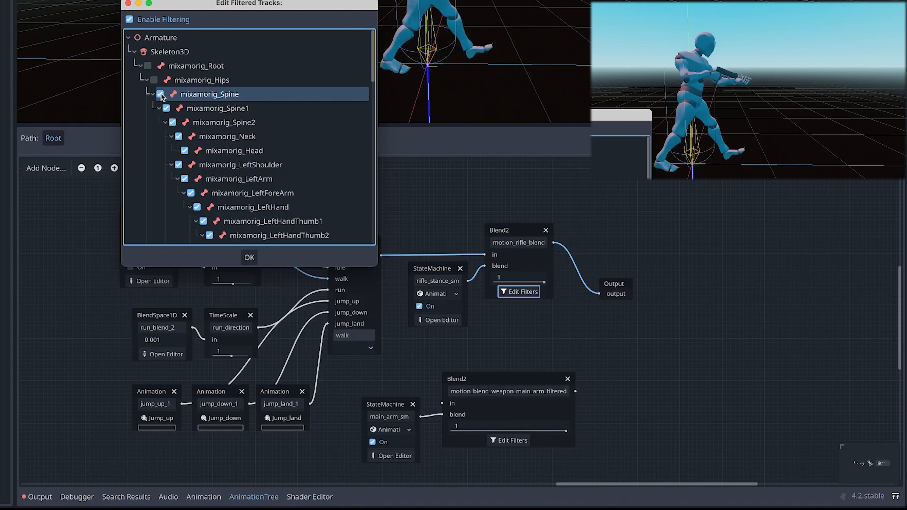
pyautogui.click(160, 94)
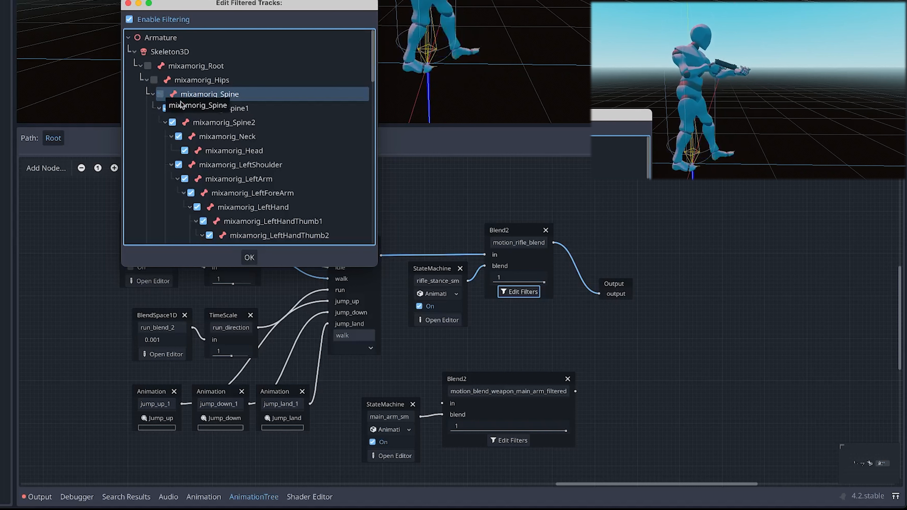
pyautogui.click(263, 257)
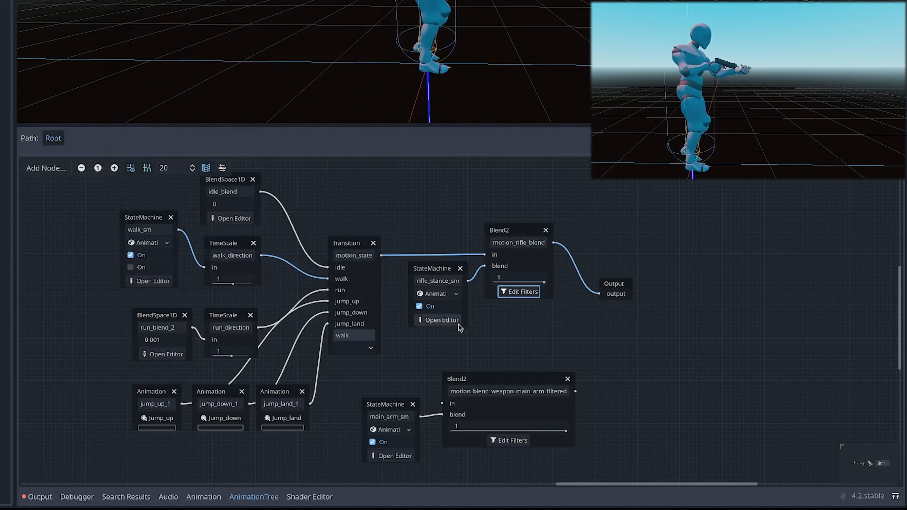
# - Preview the rifle aim by moving the blend position from -1 in the aim_rifle blend space of rifle_stance_sm
pyautogui.click(446, 320)
pyautogui.click(260, 227)
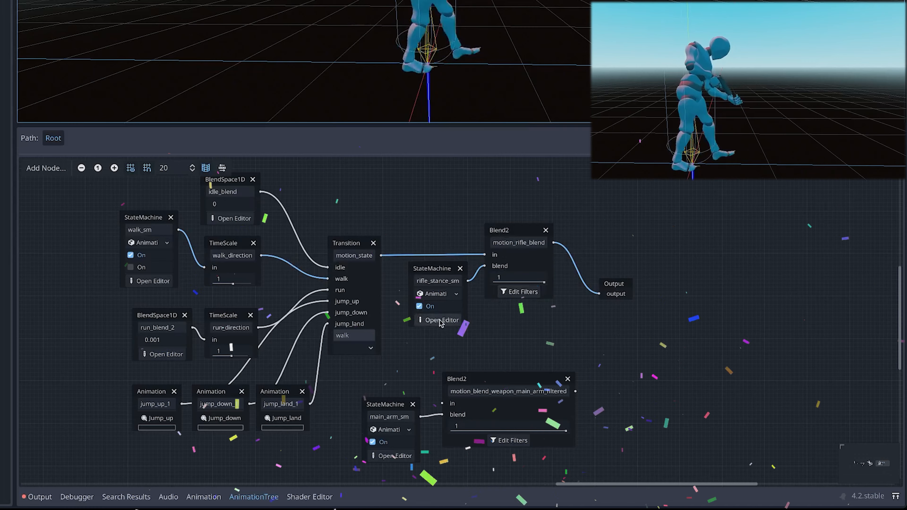
pyautogui.click(440, 322)
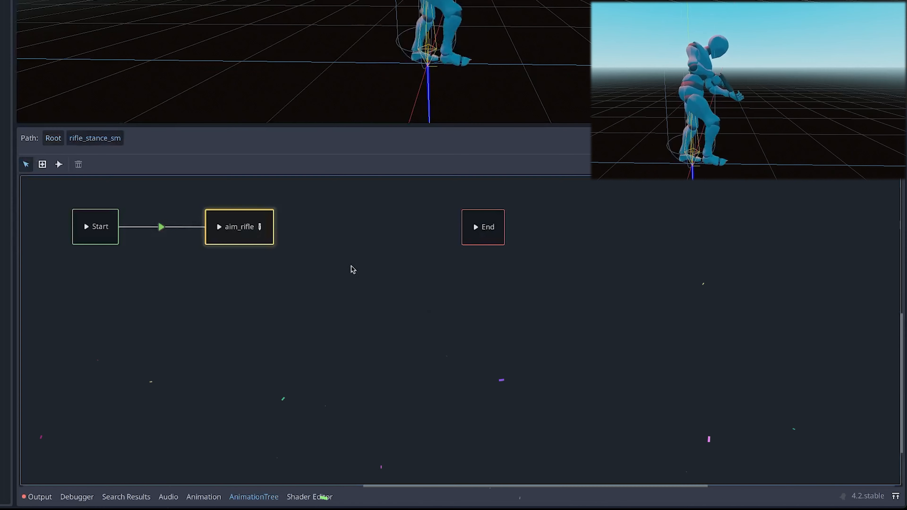
pyautogui.click(259, 227)
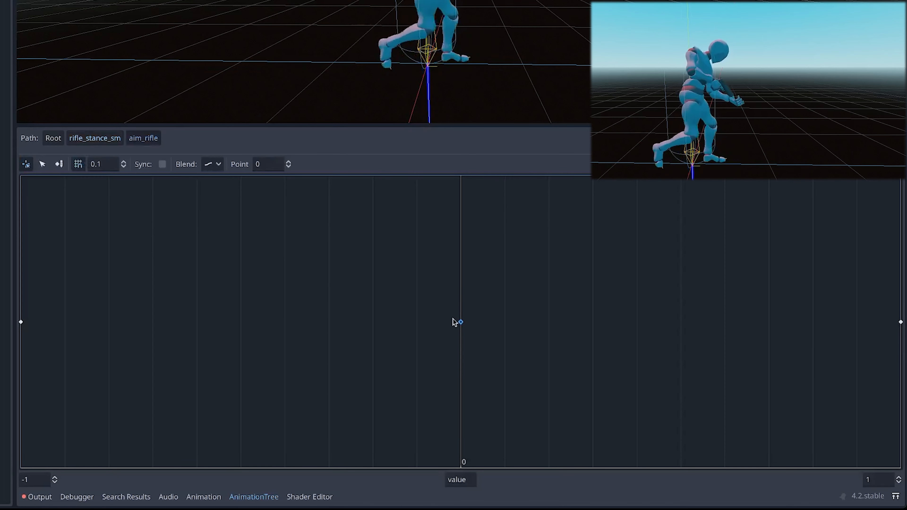
pyautogui.moveTo(6, 314); pyautogui.dragTo(31, 318)
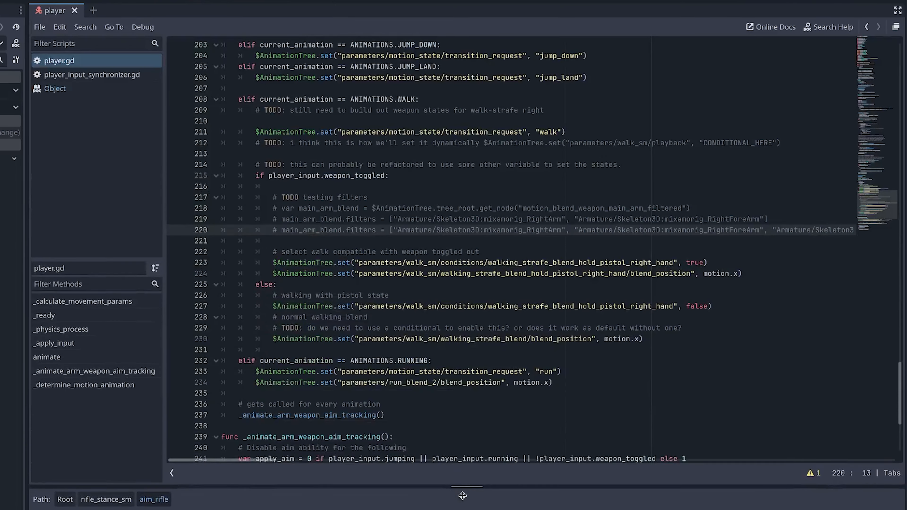
# - Examine how _animate_arm_weapon_aim_tracking in player.gd sets the pistol_01_one_arm_aim condition of main_arm_sm, and check it against the animation tree
pyautogui.scroll(4, 404, 342)
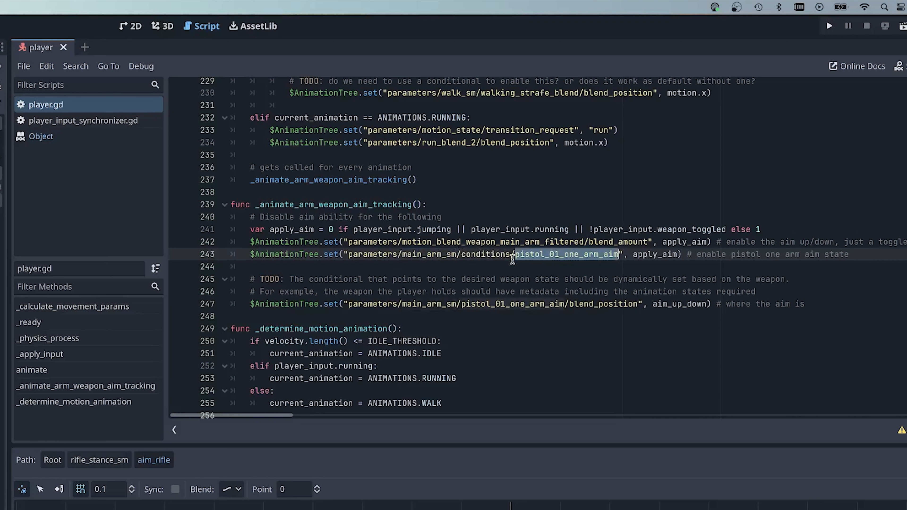
pyautogui.click(513, 254)
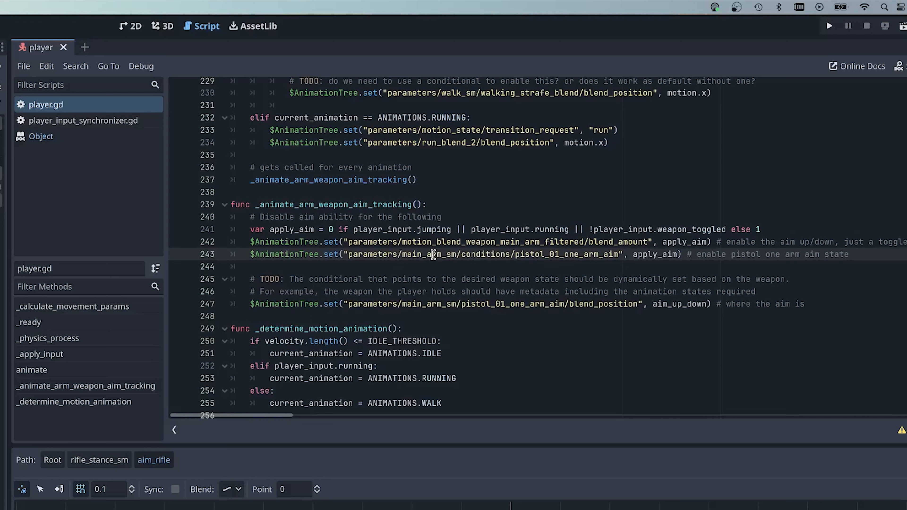
pyautogui.doubleClick(435, 254)
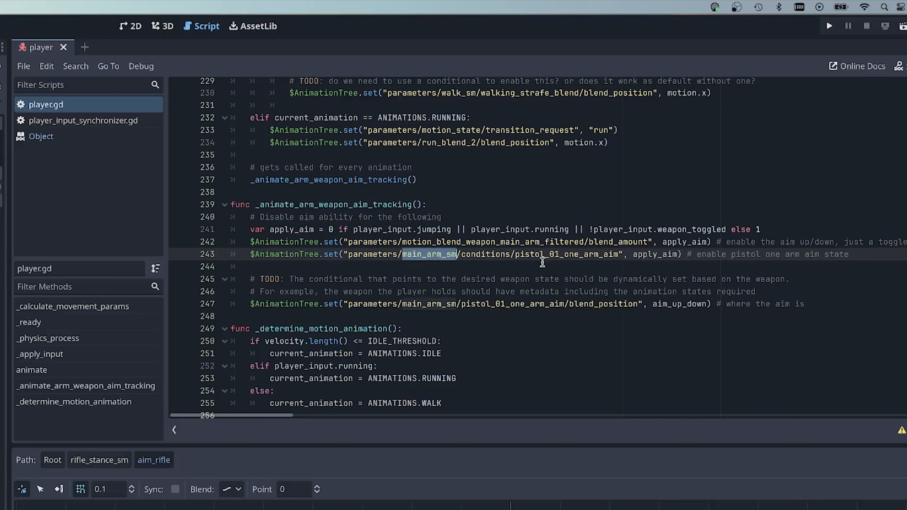
pyautogui.doubleClick(566, 254)
pyautogui.moveTo(515, 255); pyautogui.dragTo(621, 254)
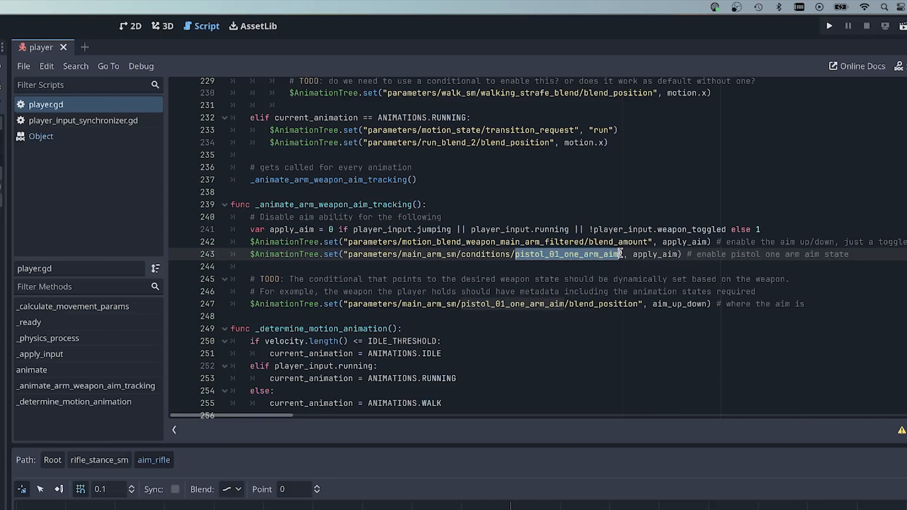
pyautogui.click(53, 460)
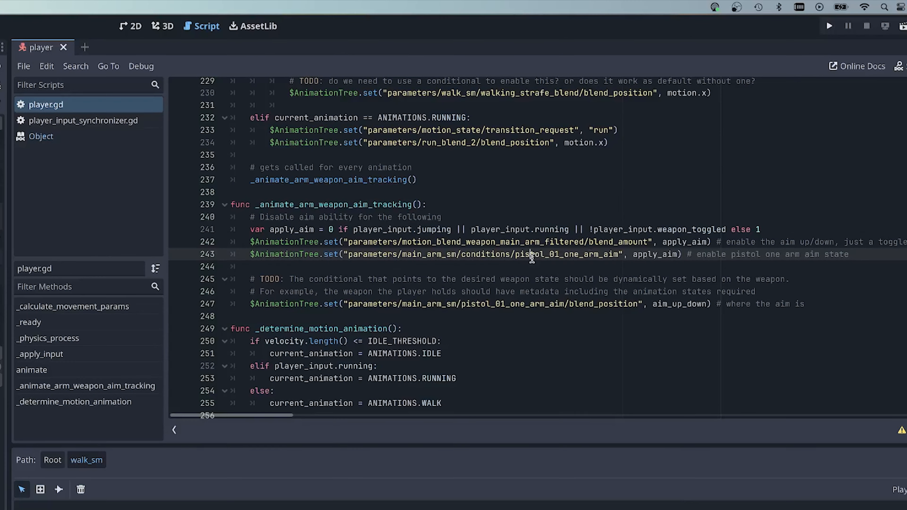
pyautogui.doubleClick(532, 256)
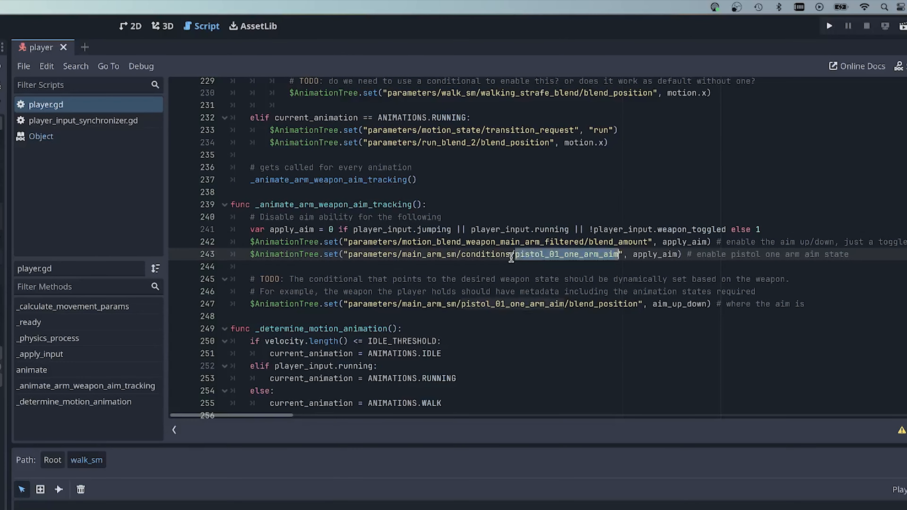